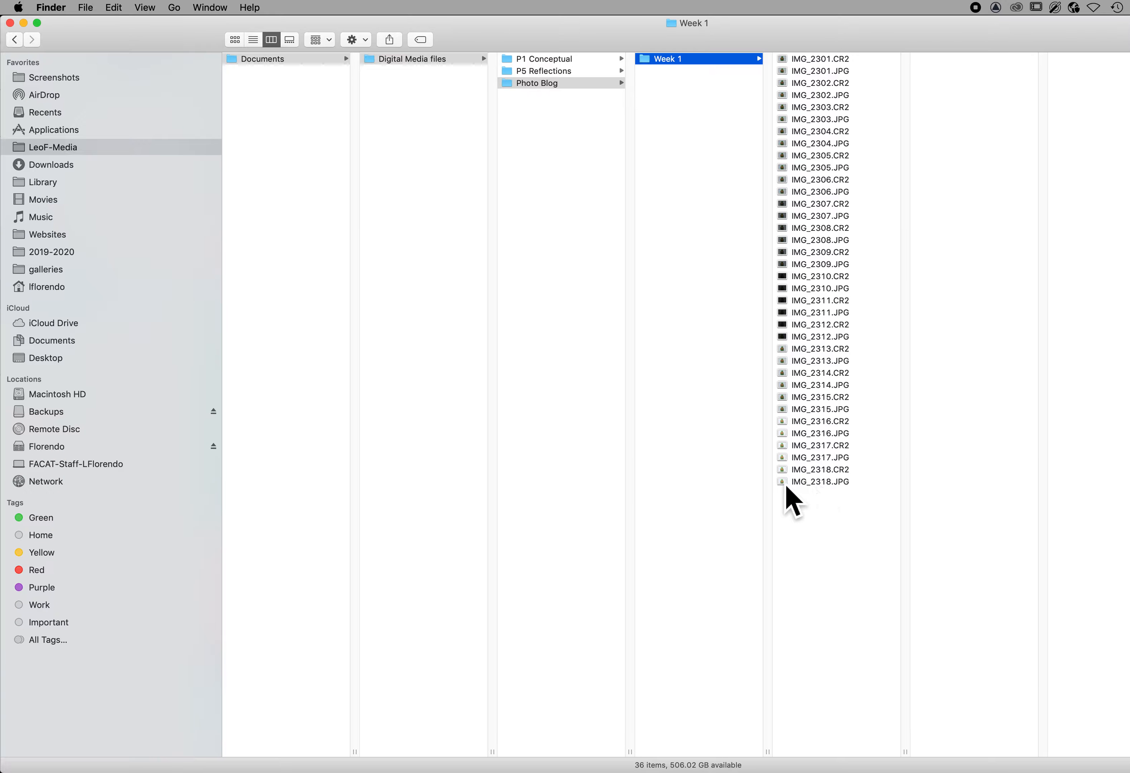
# Show the Week 1 folder as a list, narrow the Name column and sort the files by kind.
pyautogui.click(259, 44)
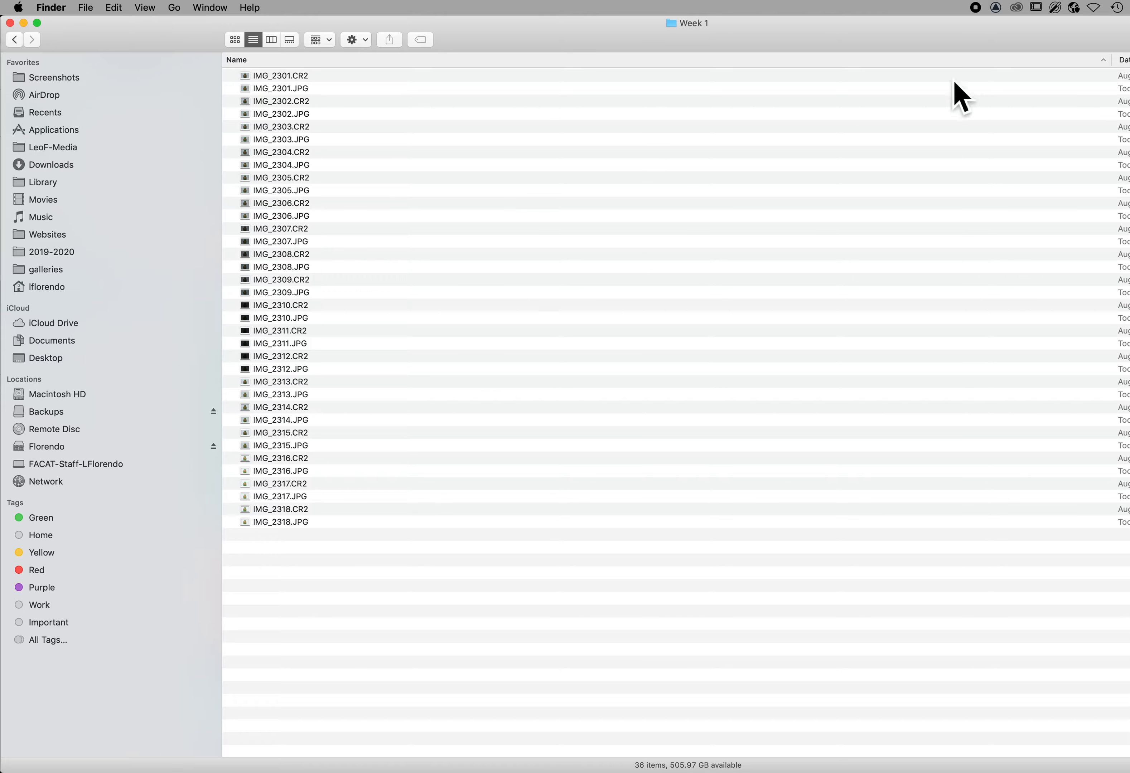
pyautogui.moveTo(1120, 74); pyautogui.dragTo(397, 72)
pyautogui.click(611, 65)
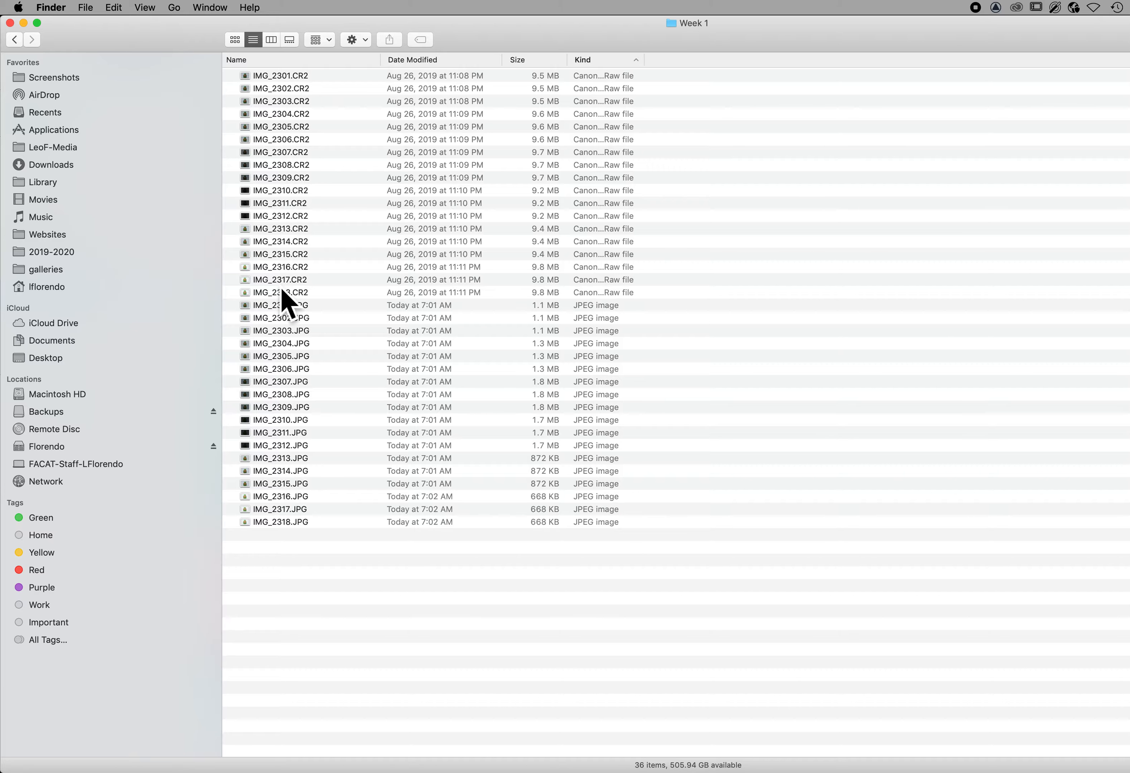
# Open NameChanger and reposition its window over the file list.
pyautogui.moveTo(708, 767)
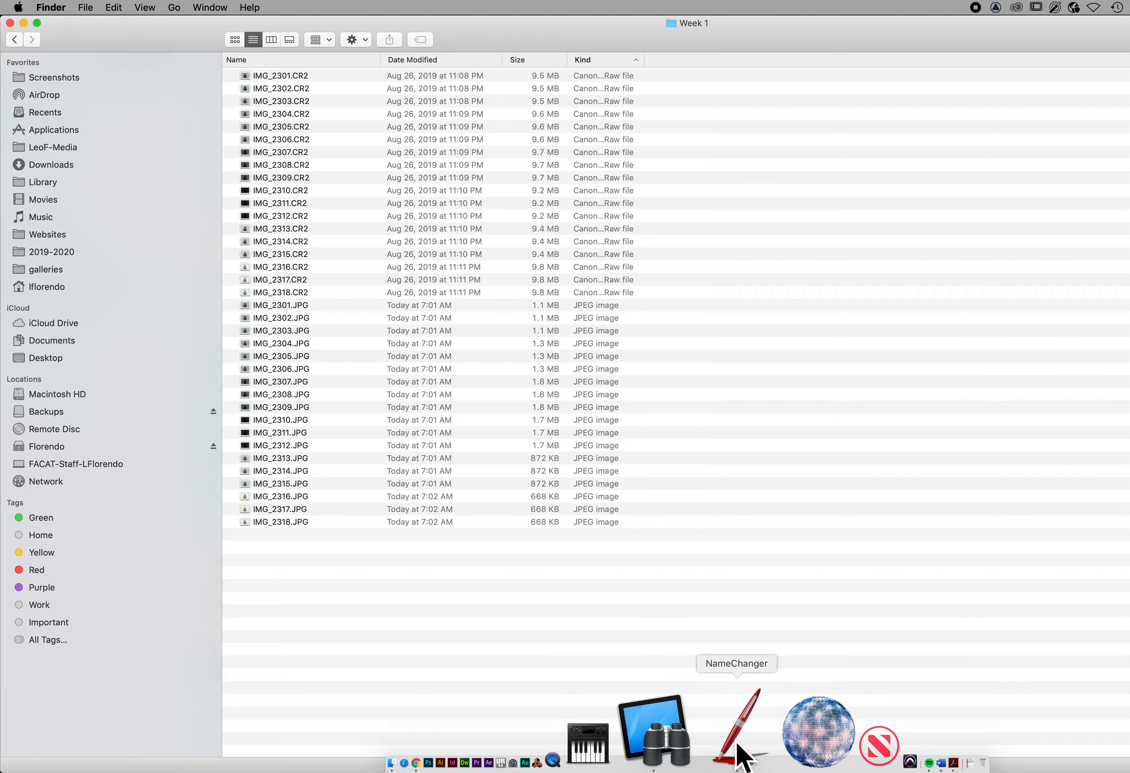
pyautogui.click(737, 744)
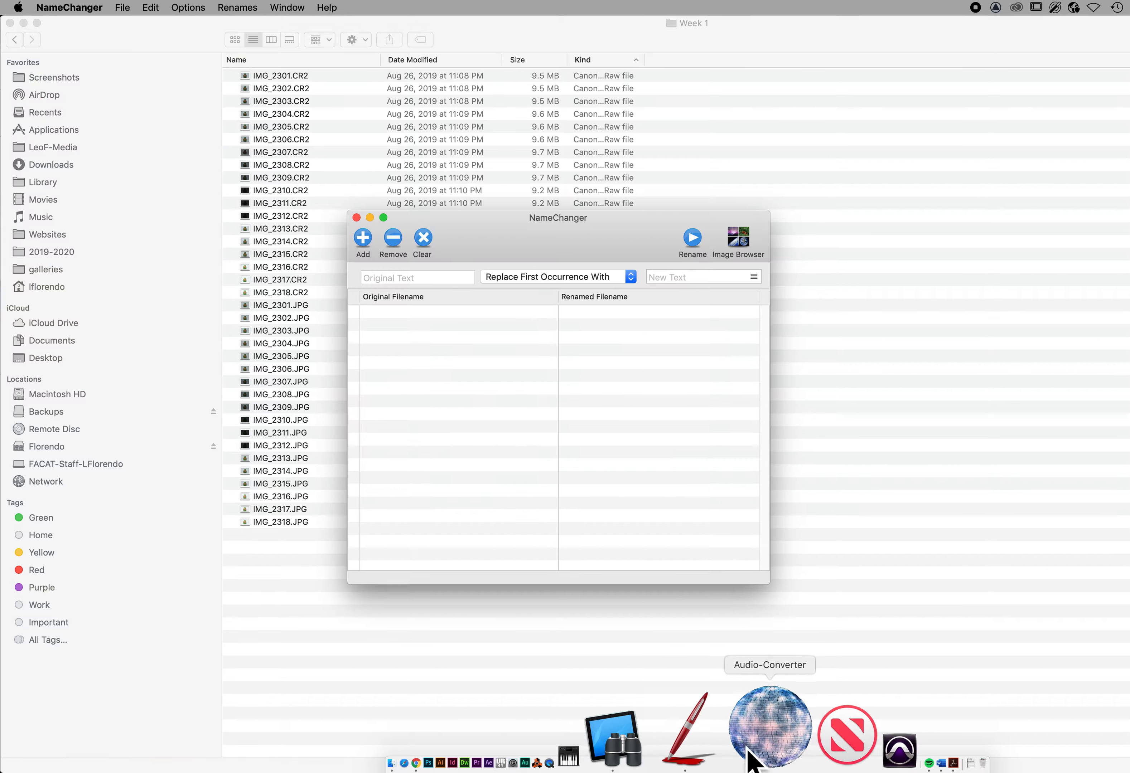
pyautogui.moveTo(487, 241); pyautogui.dragTo(533, 269)
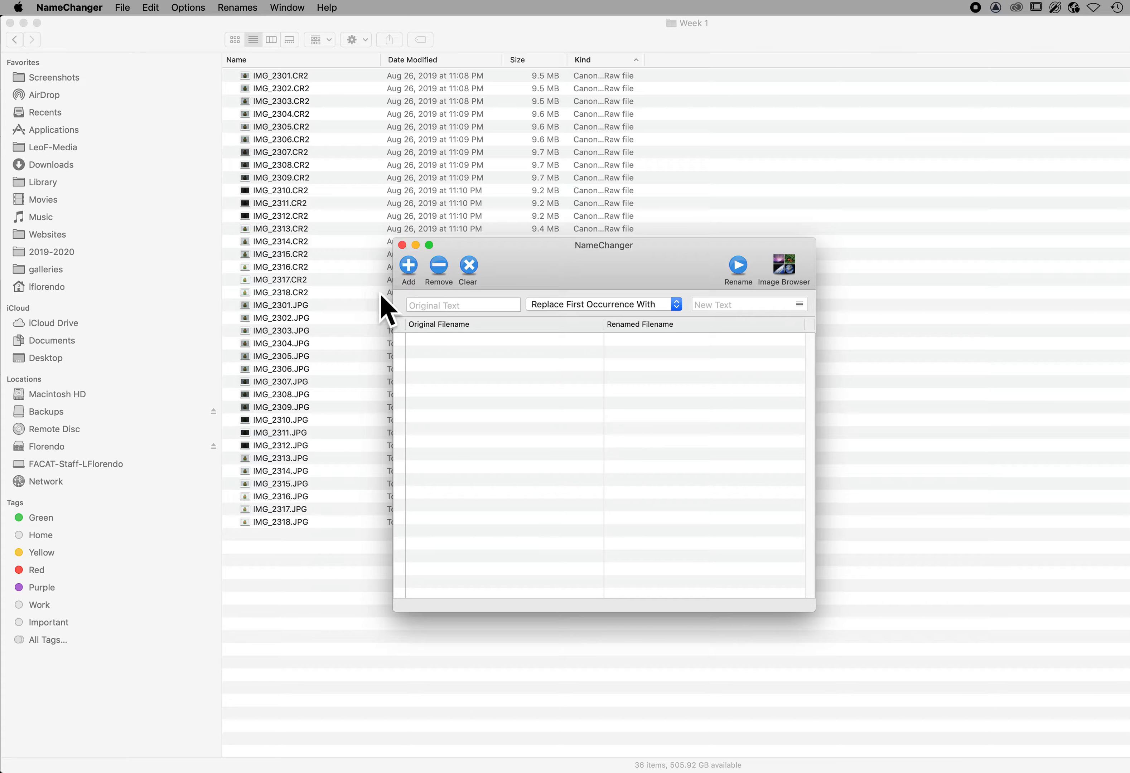
# Select the raw files IMG_2301.CR2 to IMG_2318.CR2 in Finder and add them to the NameChanger file list.
pyautogui.click(323, 296)
pyautogui.click(280, 293)
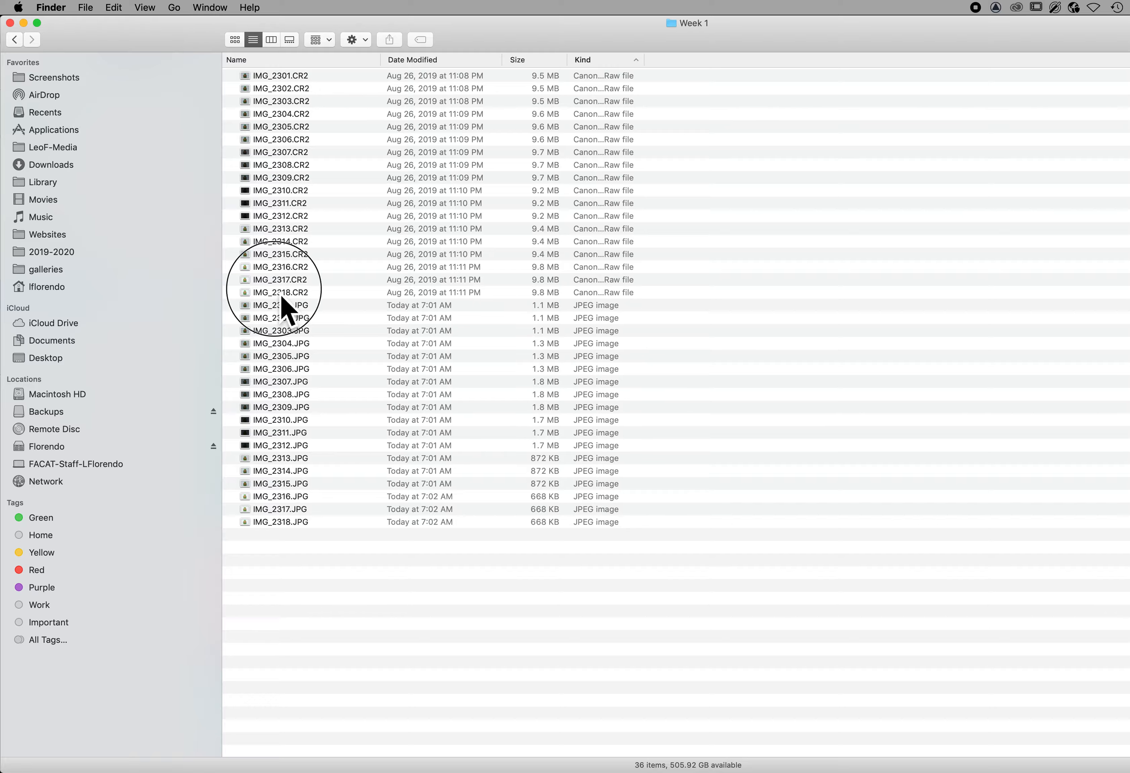
pyautogui.keyDown('shift'); pyautogui.click(286, 78); pyautogui.keyUp('shift')
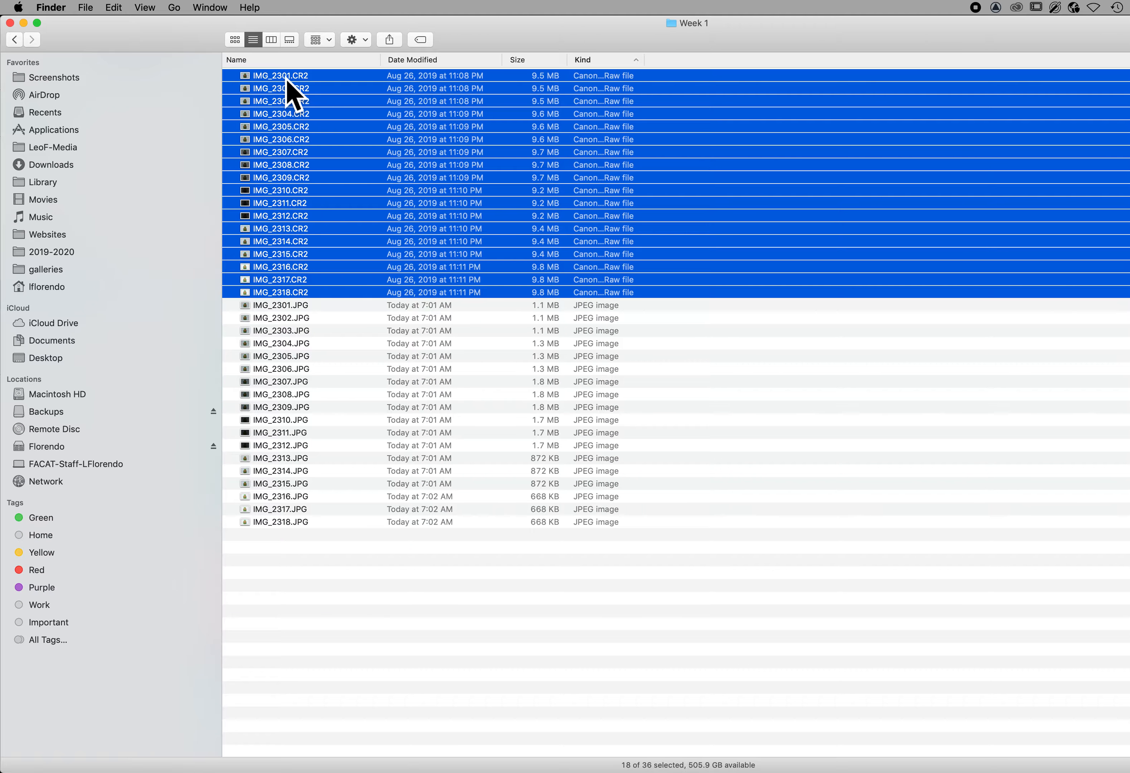
pyautogui.press('super+Tab')
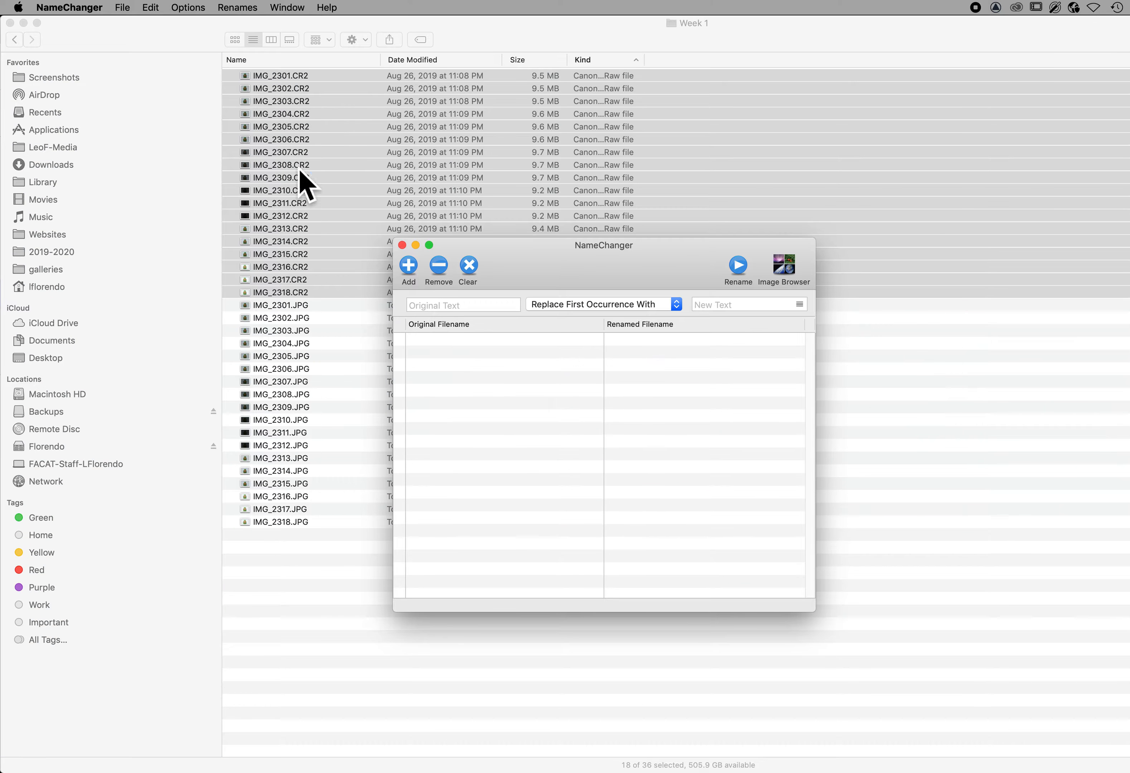
pyautogui.moveTo(358, 246); pyautogui.dragTo(480, 433)
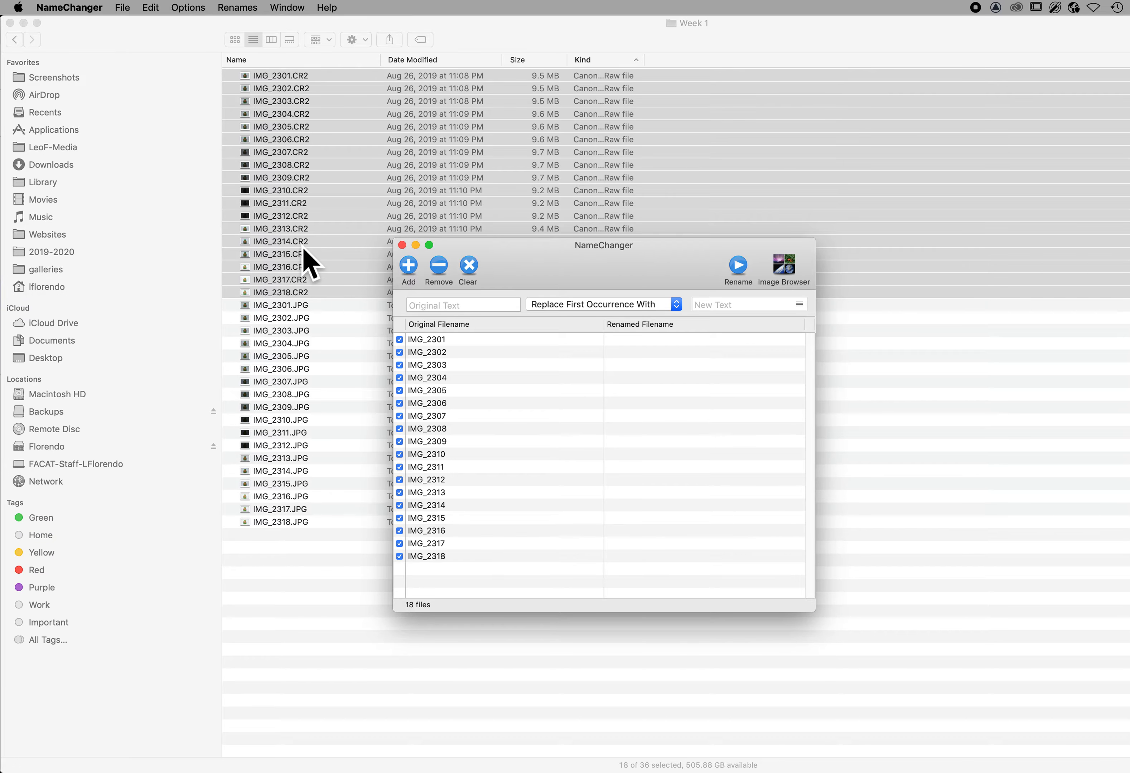
# Toggle the Hide Extensions option and leave the file extensions hidden in the rename list.
pyautogui.click(188, 8)
pyautogui.click(197, 28)
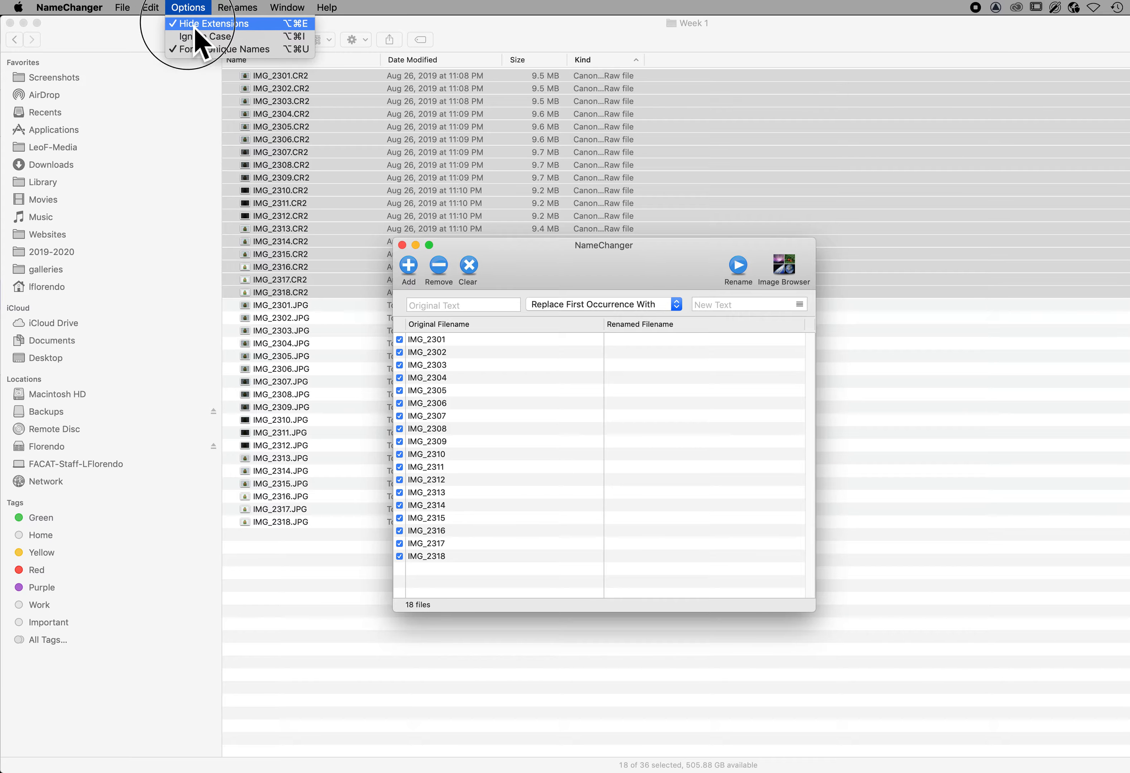
pyautogui.click(197, 9)
pyautogui.click(197, 28)
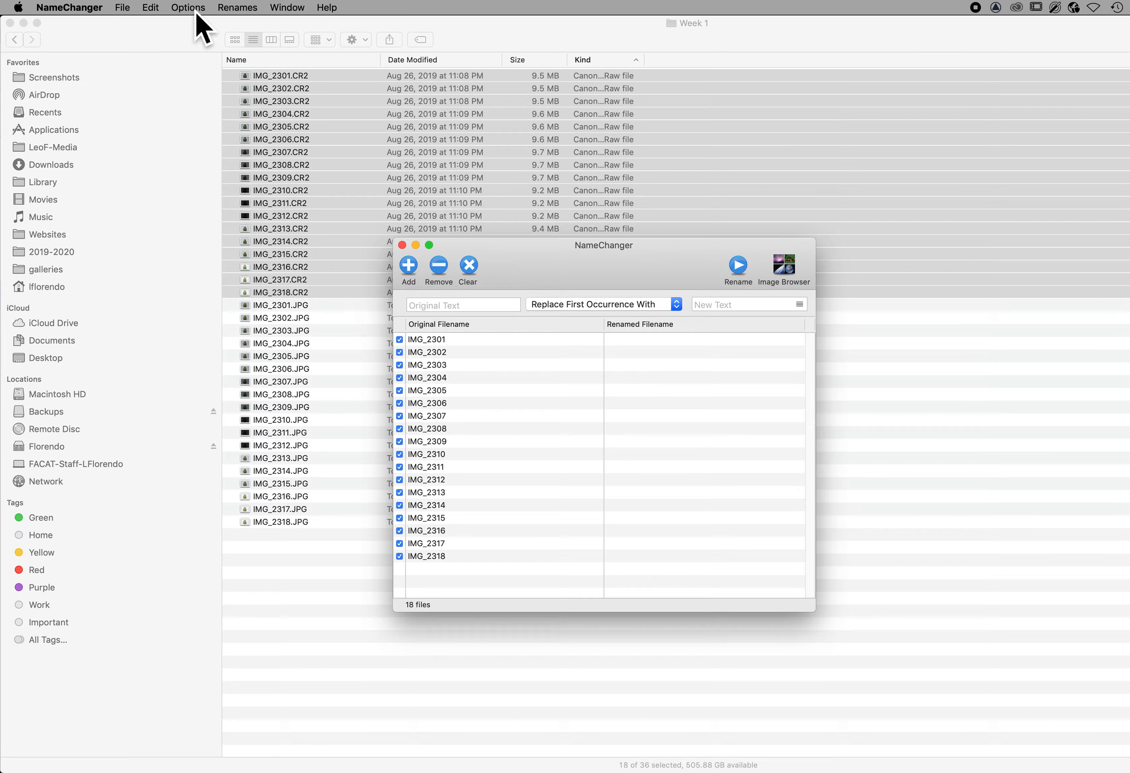
pyautogui.click(193, 8)
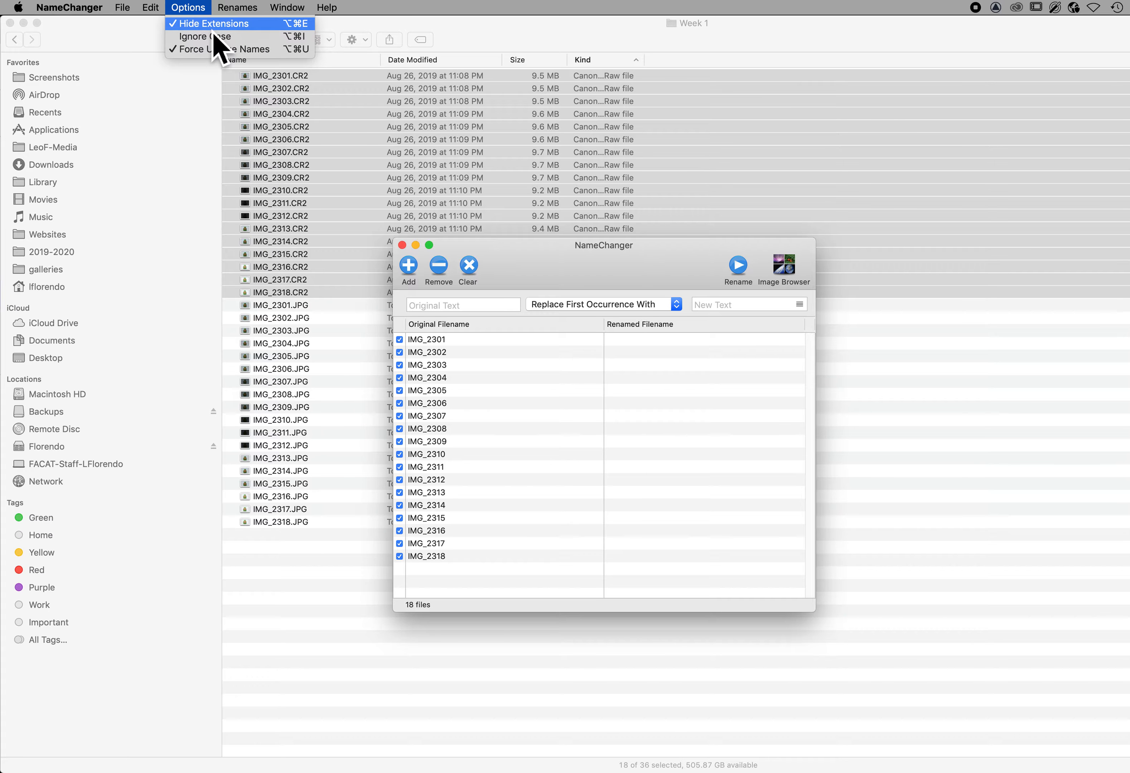
# Reposition the NameChanger window and set the renaming method to Sequence.
pyautogui.moveTo(589, 257); pyautogui.dragTo(527, 208)
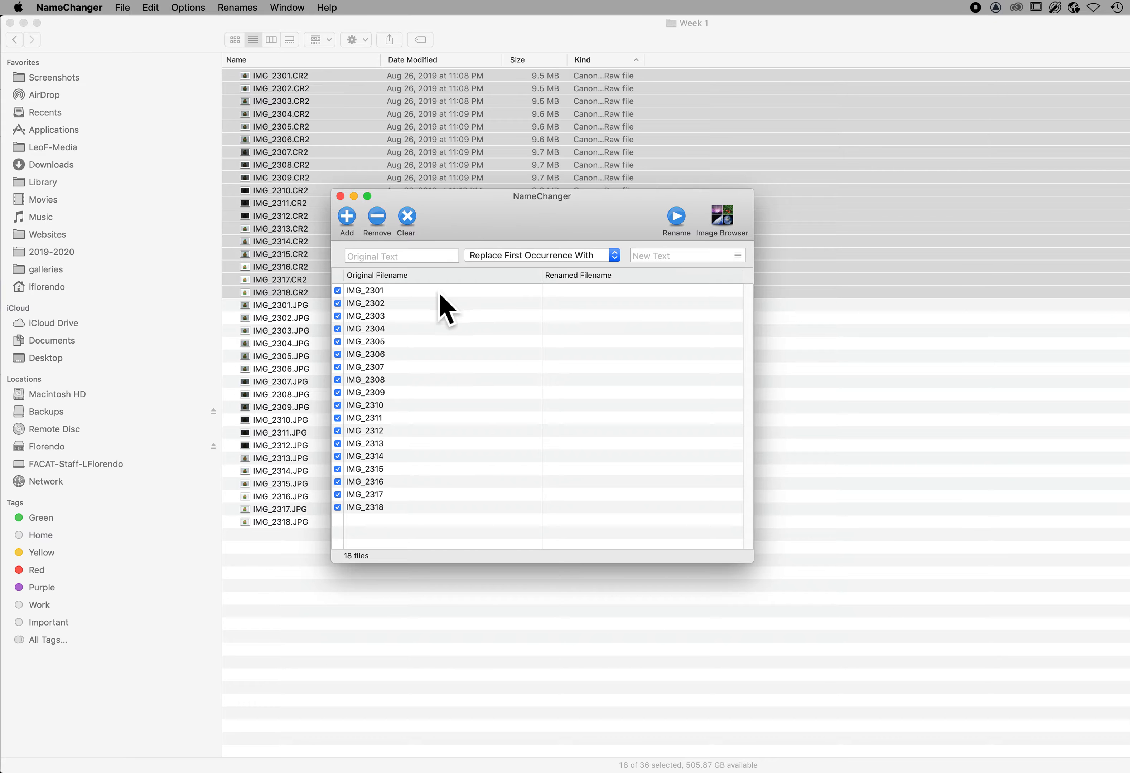
pyautogui.click(438, 340)
pyautogui.click(493, 257)
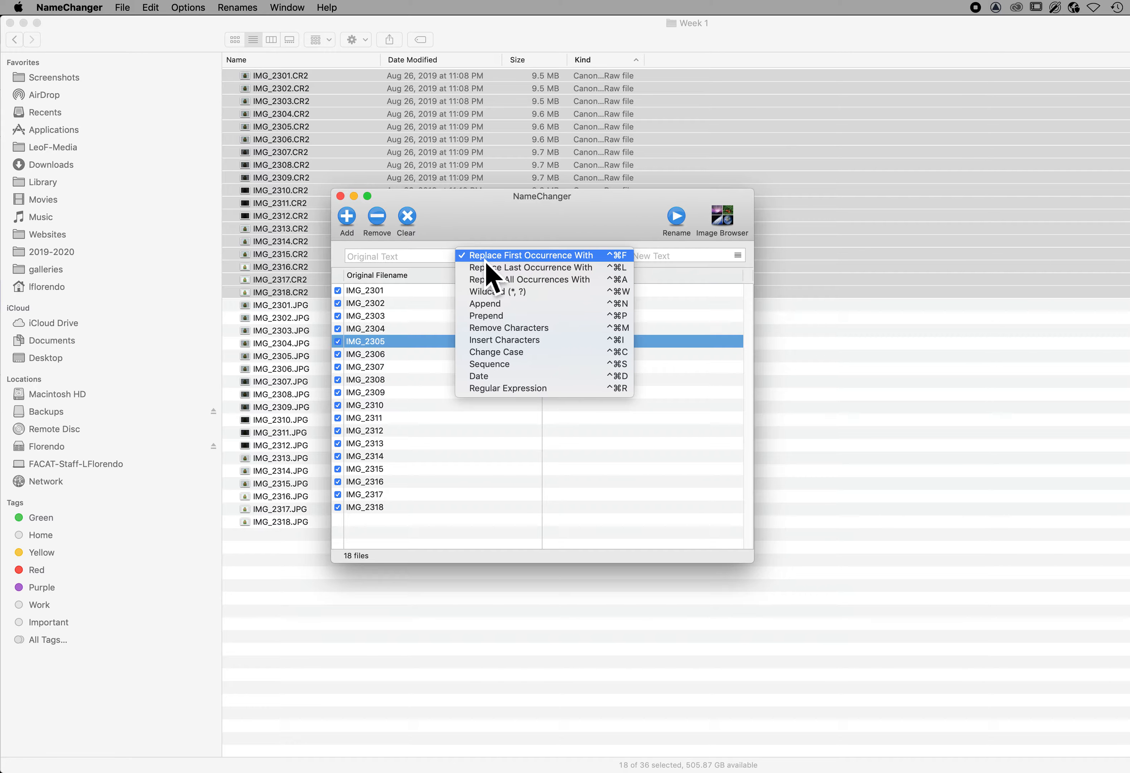
pyautogui.click(511, 364)
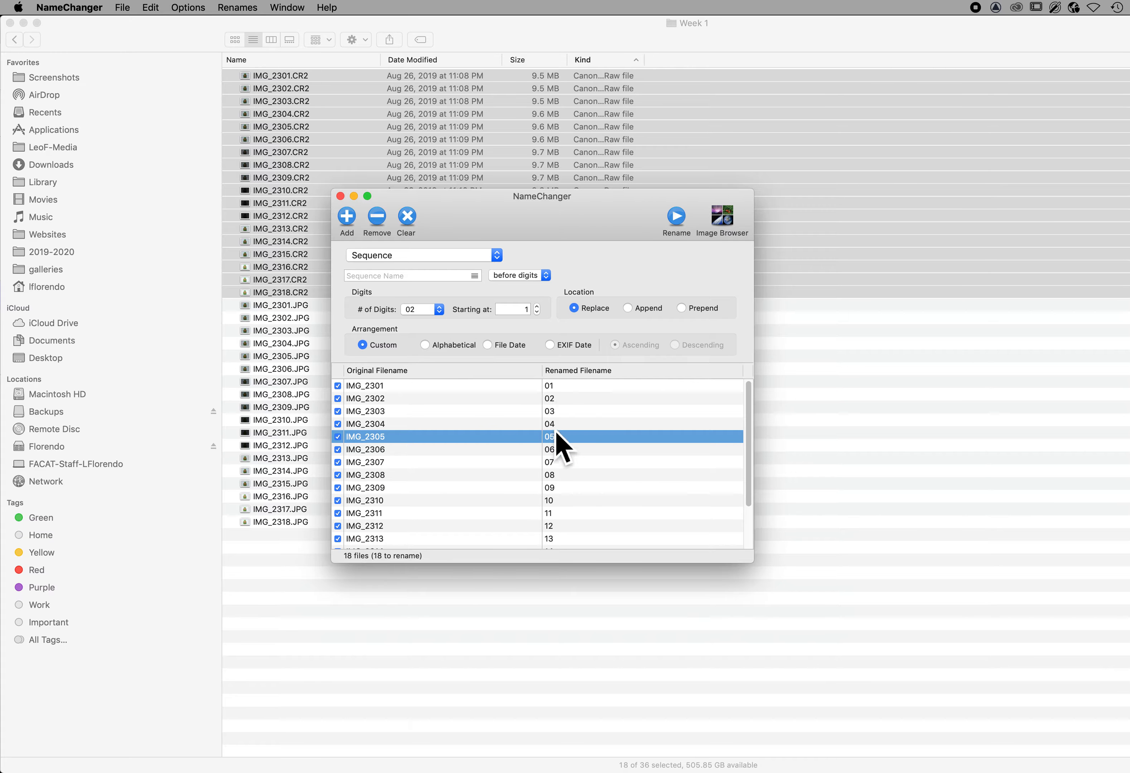
# Set the sequence name to "Photo Blog Week 1-".
pyautogui.click(388, 277)
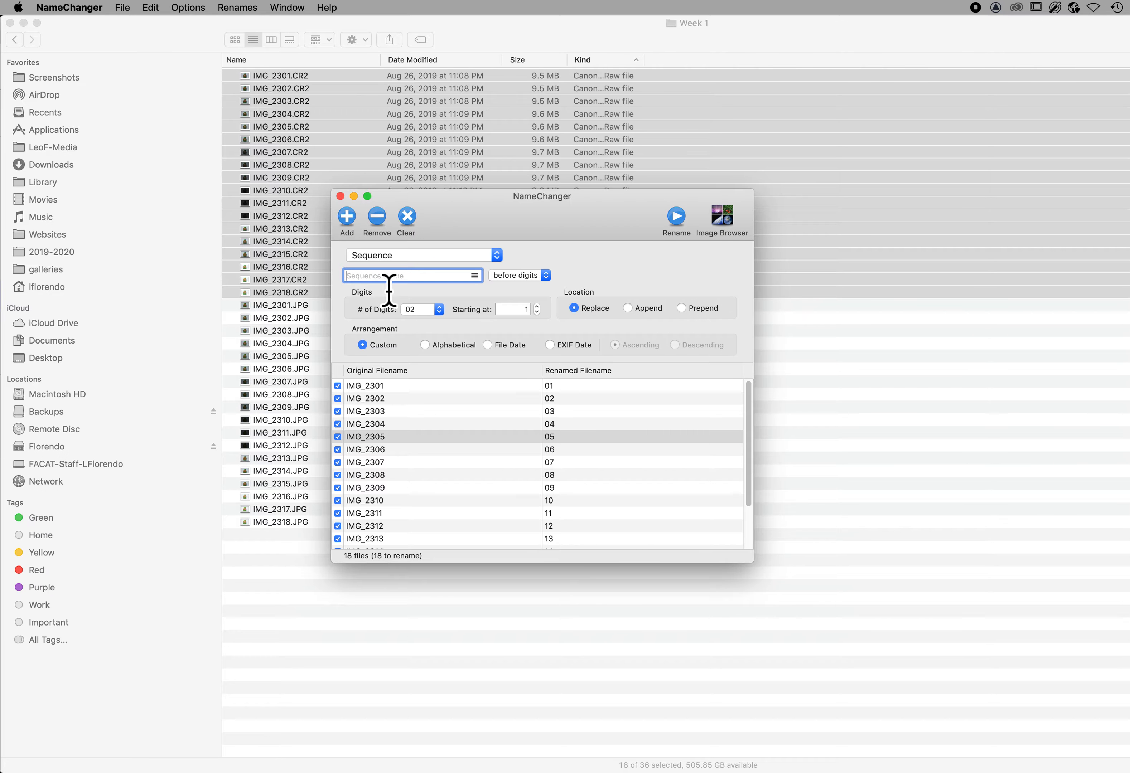
pyautogui.write('Photo BL')
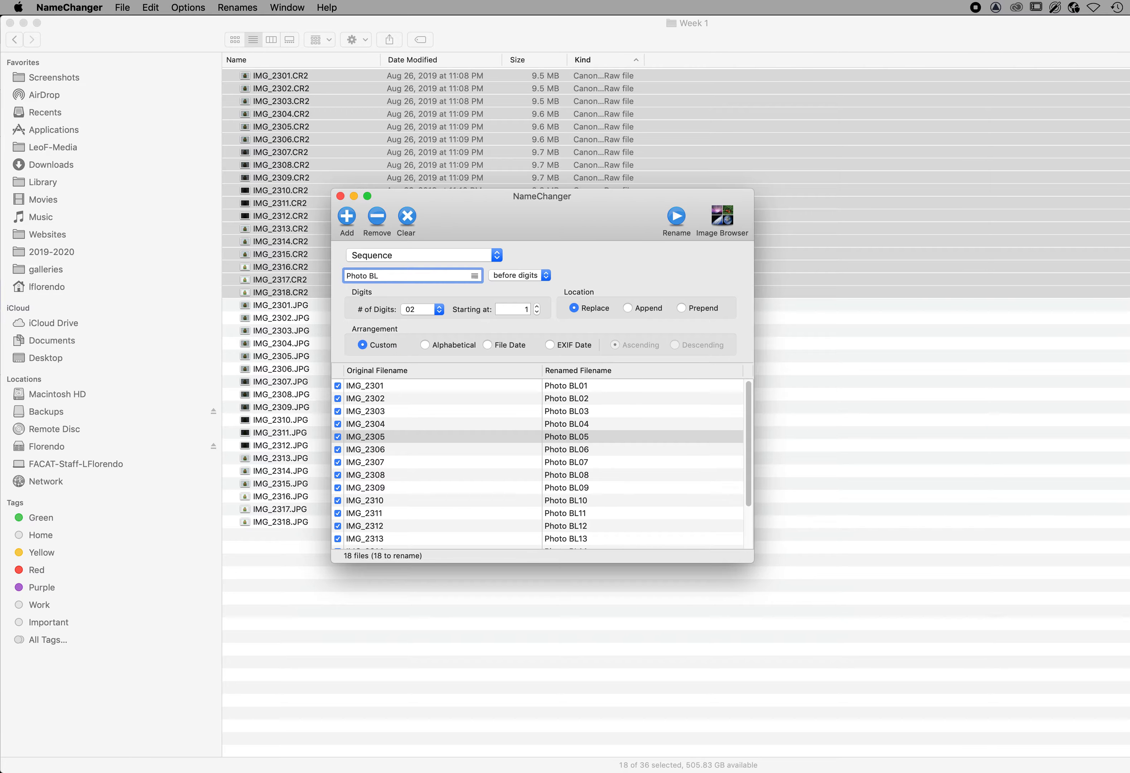
pyautogui.press('BackSpace')
pyautogui.write('lo')
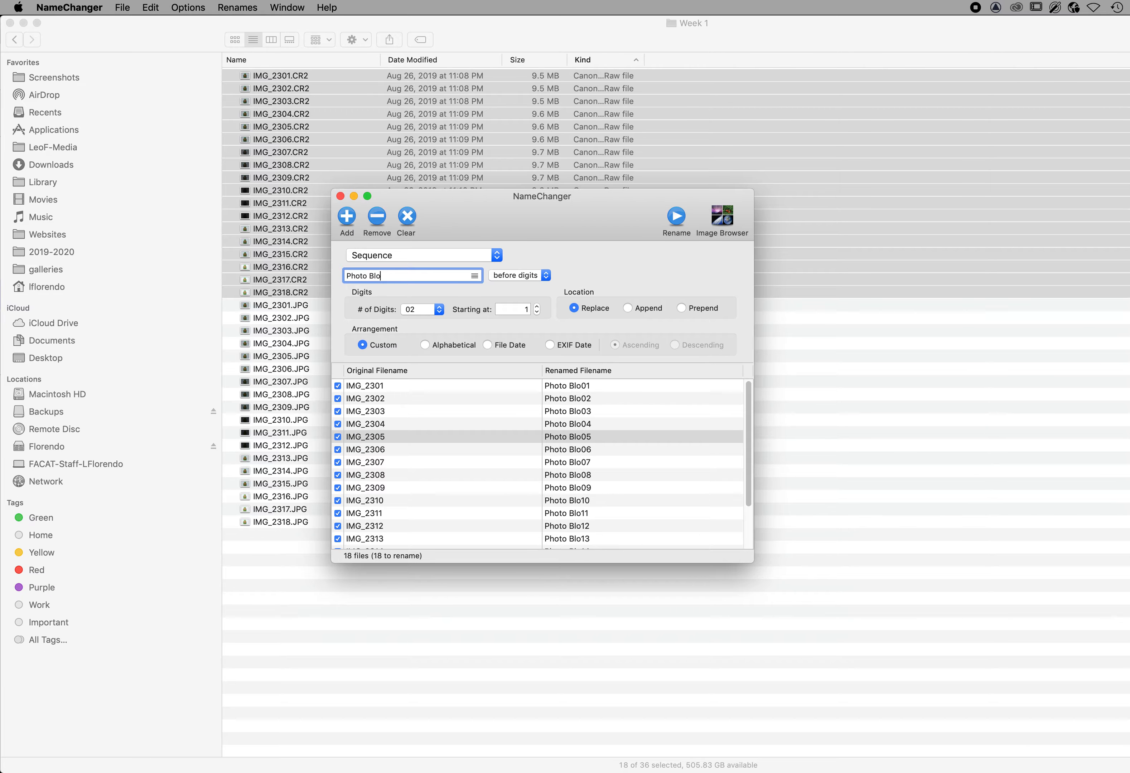
pyautogui.write('g Wee')
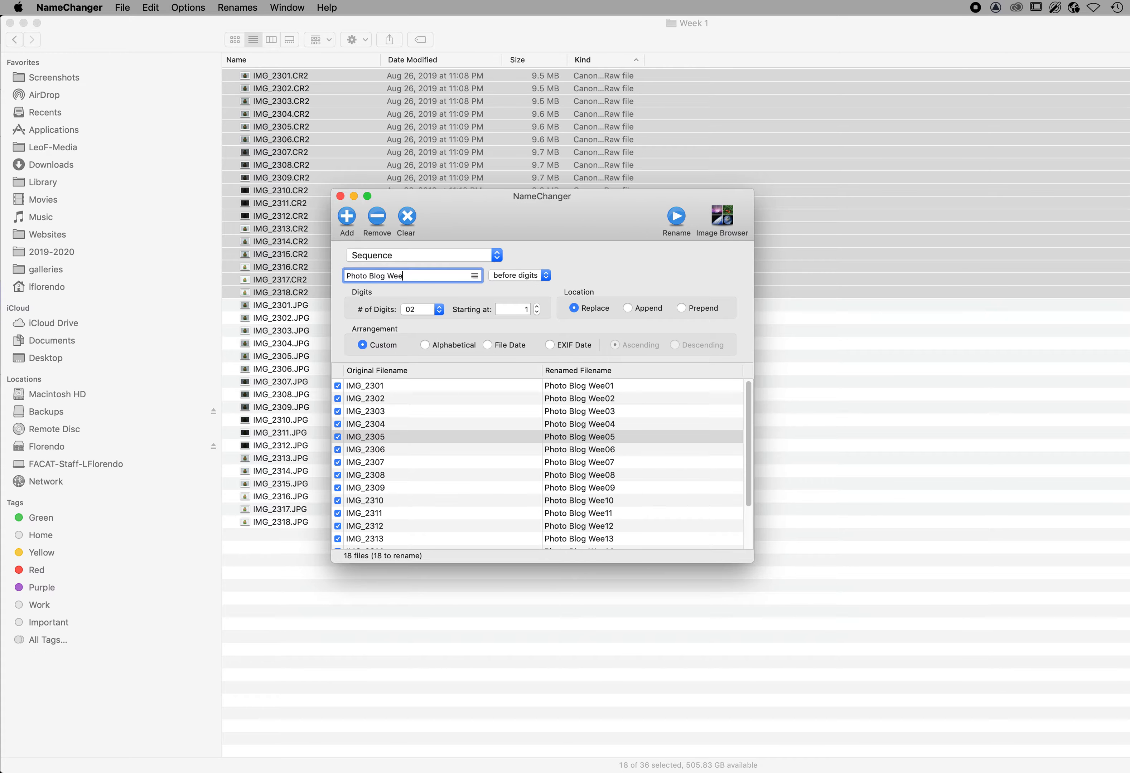
pyautogui.write('k 1')
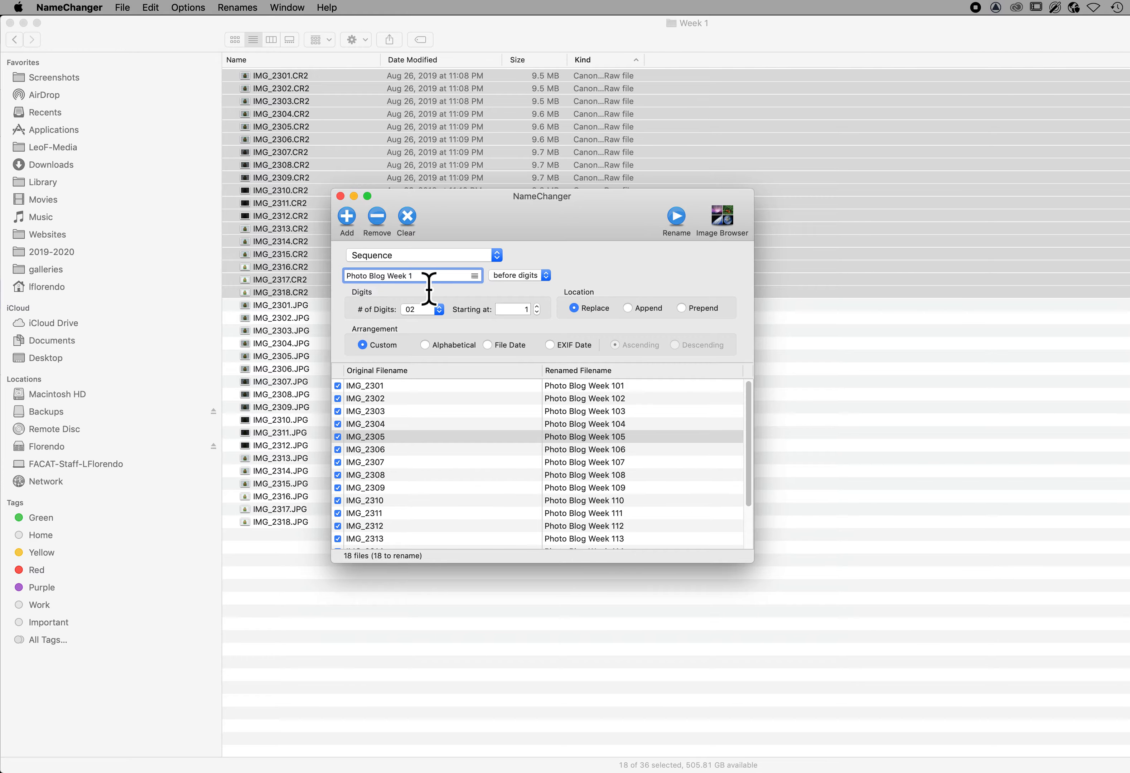
pyautogui.write('-')
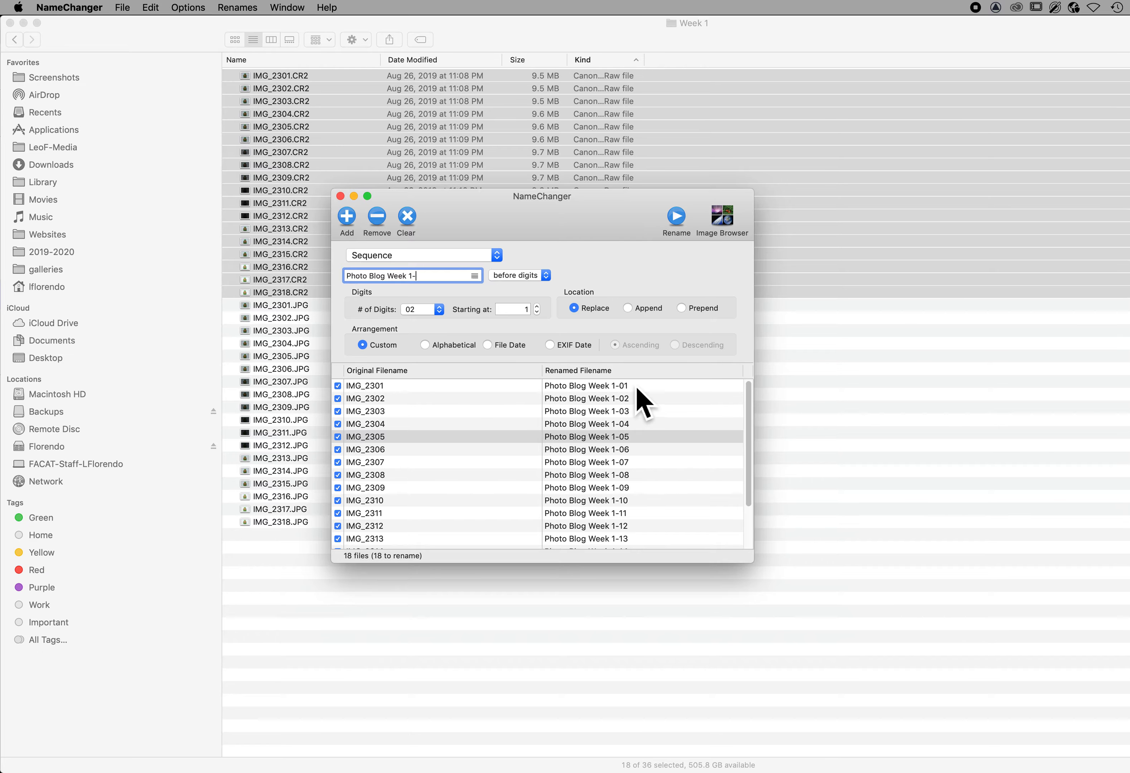
# Preview the sequence numbering with the digit formats 1 and 003, and return the number of digits to 02.
pyautogui.click(427, 309)
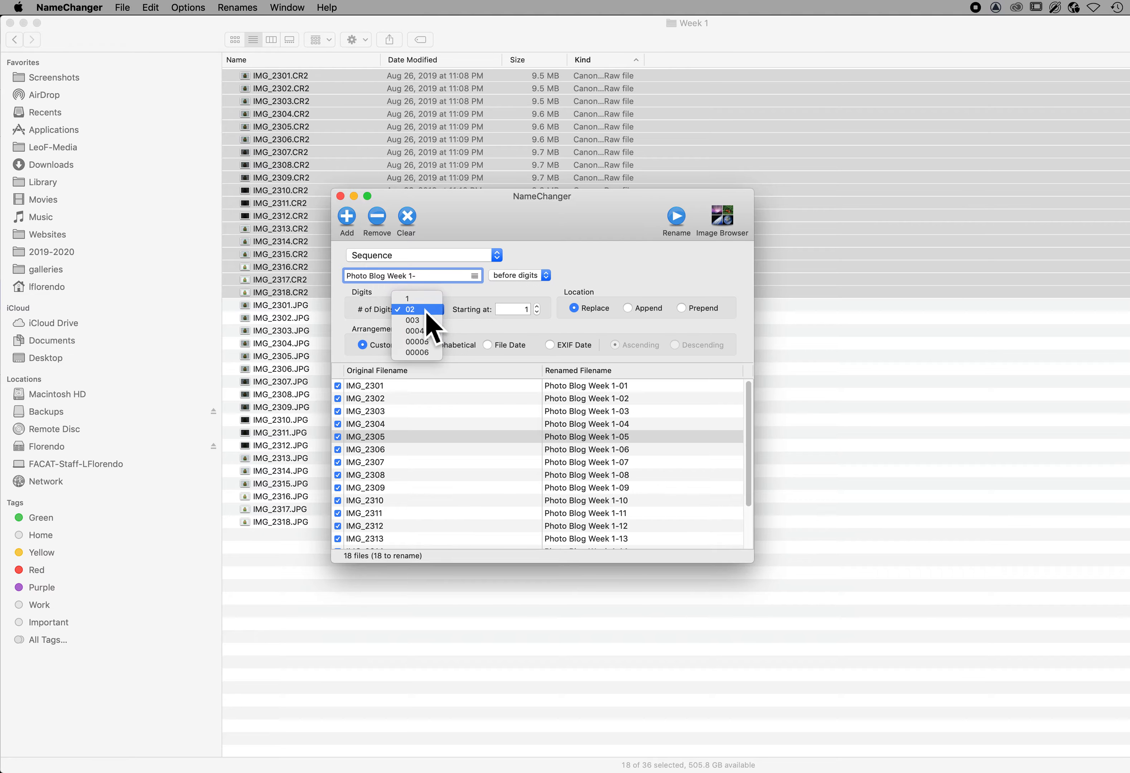
pyautogui.click(423, 302)
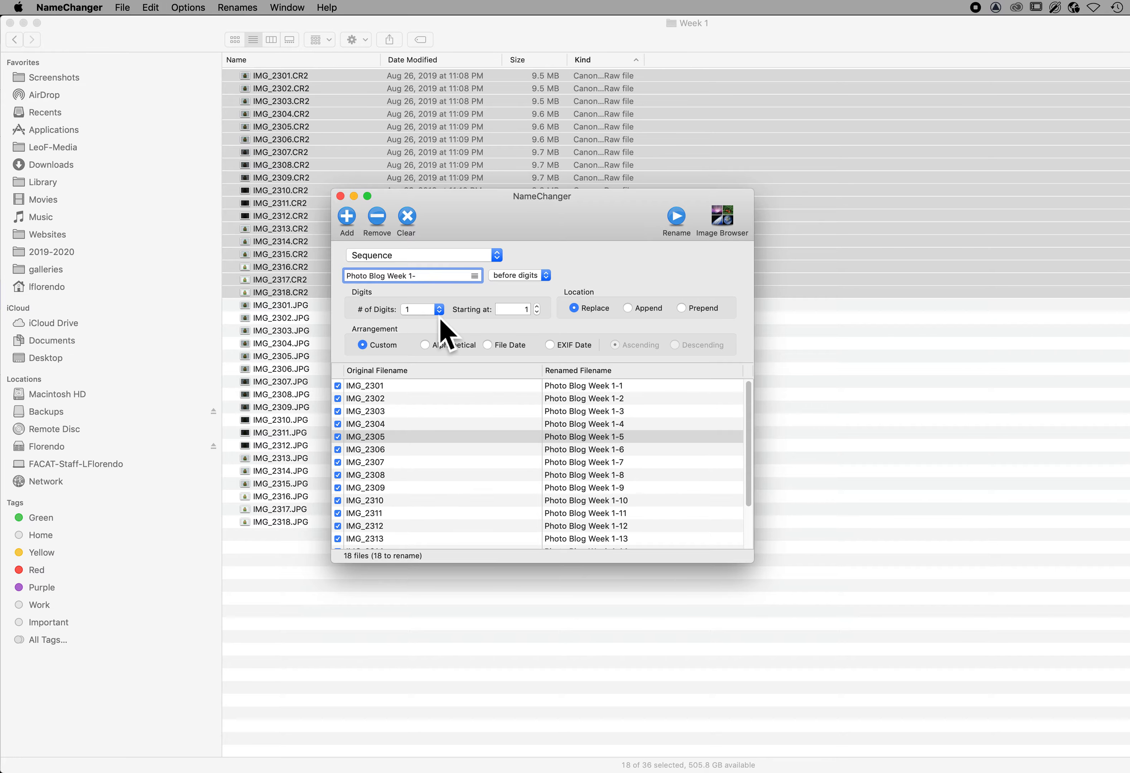
pyautogui.click(431, 310)
pyautogui.click(429, 320)
pyautogui.click(427, 309)
pyautogui.click(427, 330)
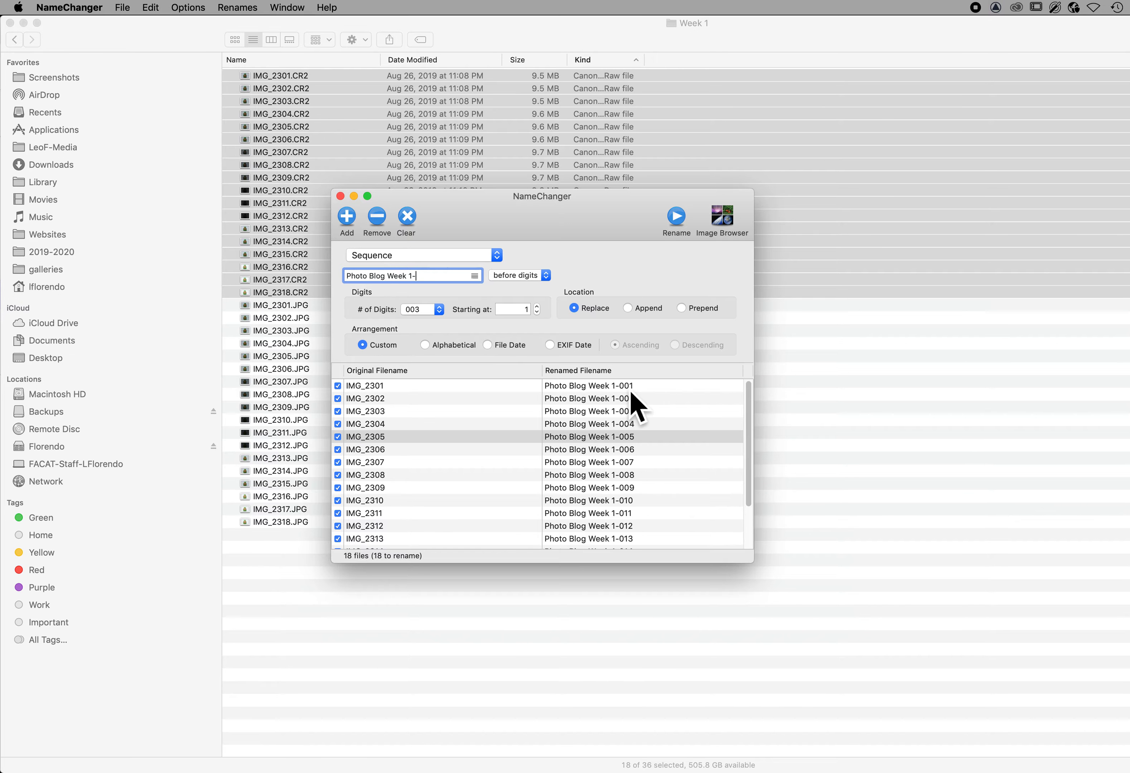
pyautogui.scroll(-3, 635, 516)
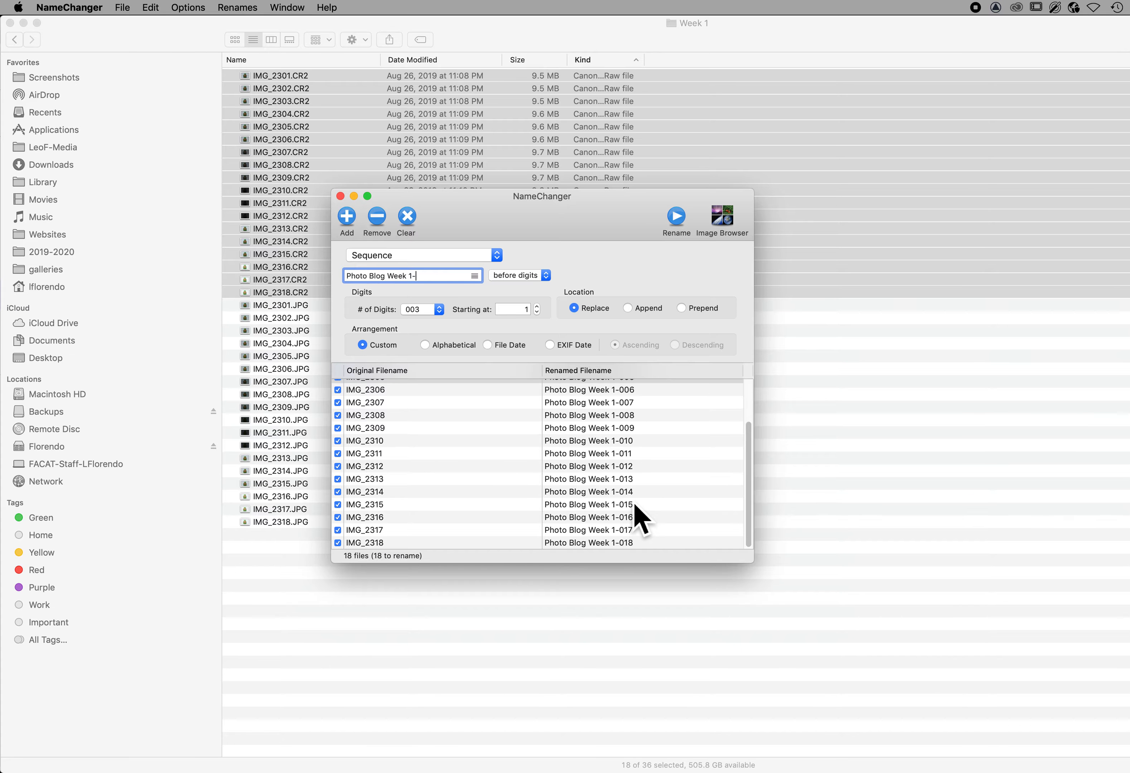
pyautogui.scroll(3, 635, 516)
pyautogui.click(515, 309)
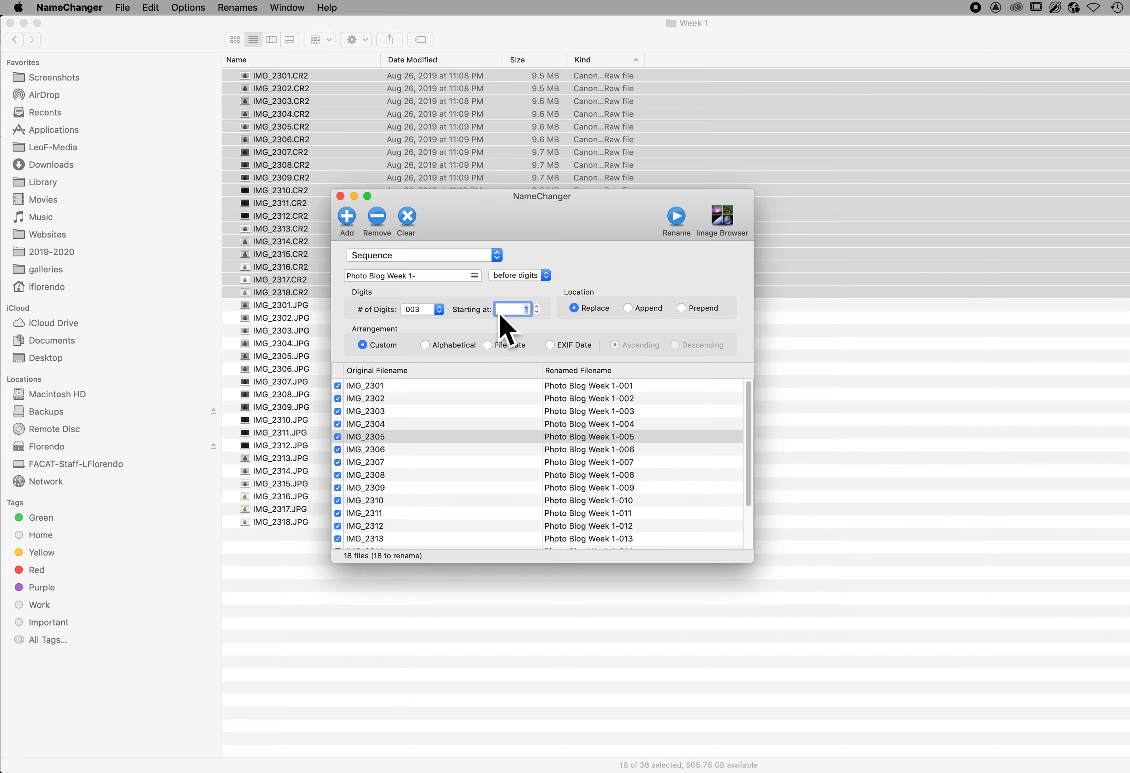
pyautogui.click(438, 314)
pyautogui.click(418, 298)
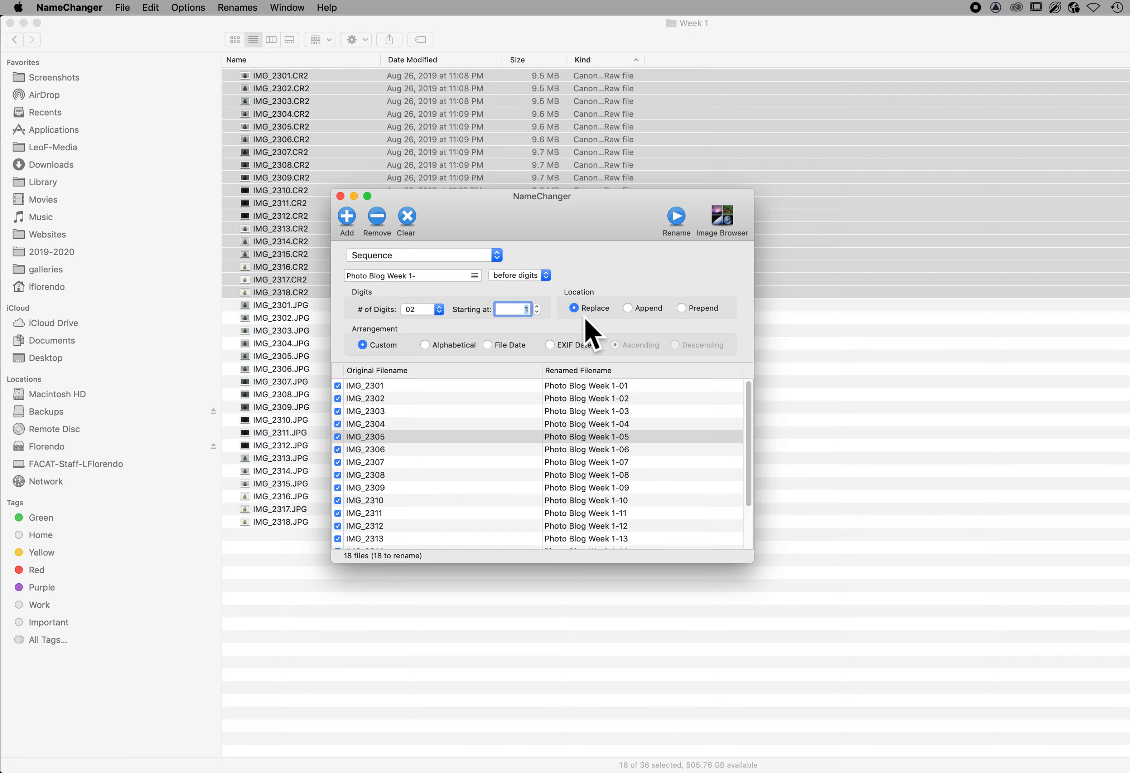
# Preview the Append and Prepend locations for the sequence text, and return the location to Replace.
pyautogui.click(635, 309)
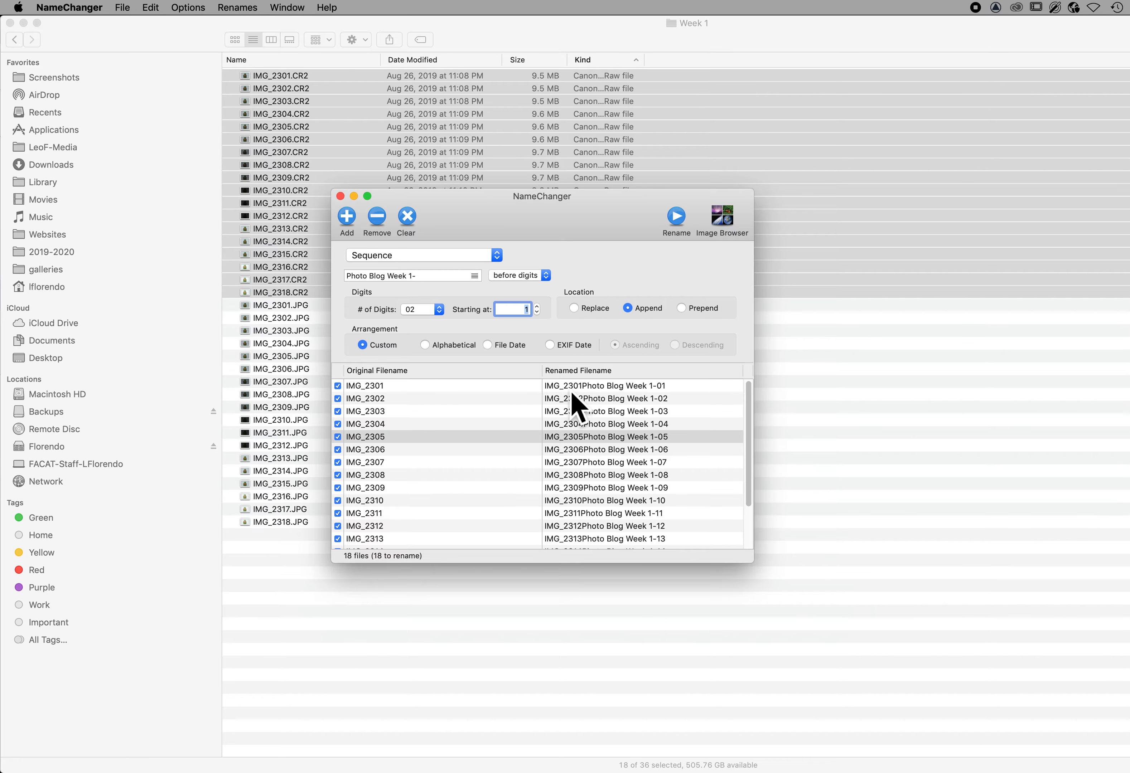
pyautogui.click(686, 313)
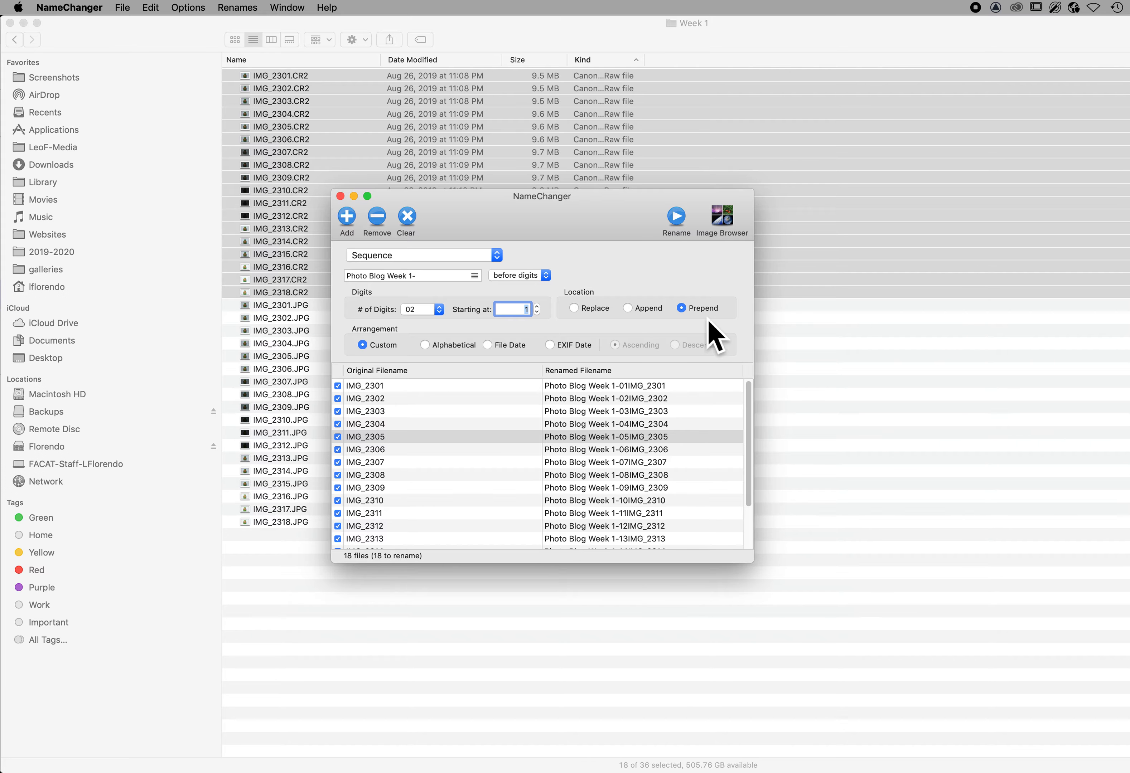
pyautogui.click(578, 310)
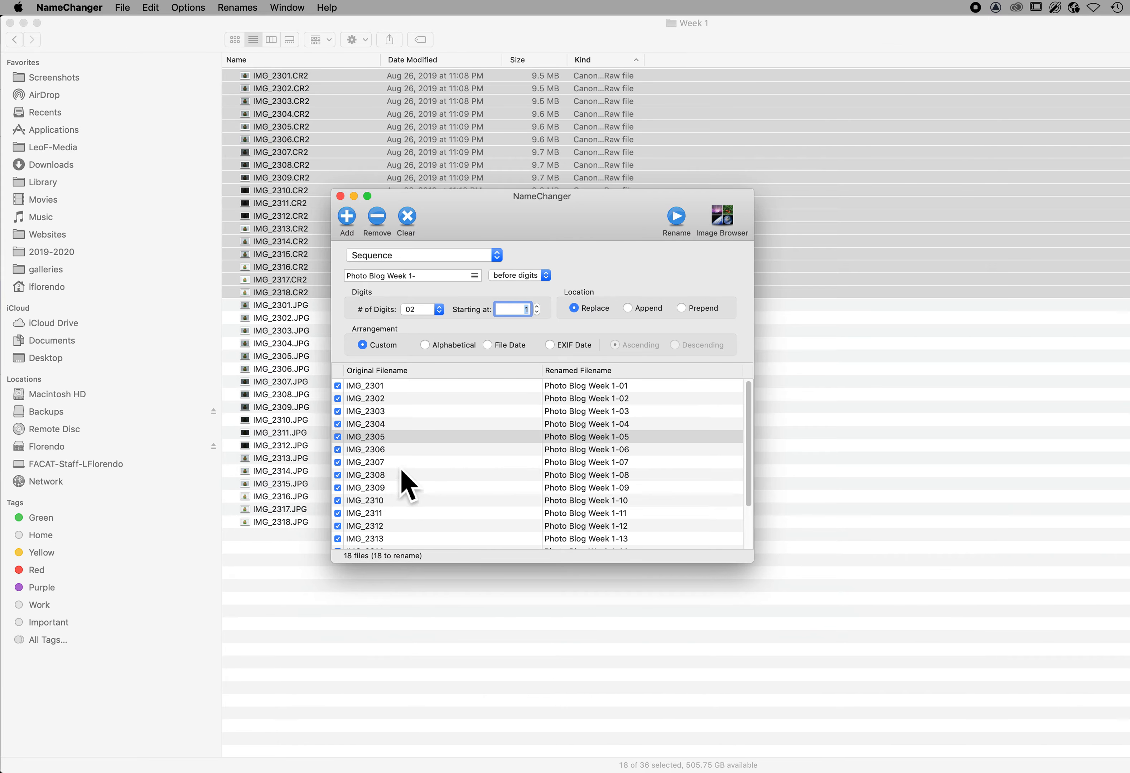
# Rename the listed CR2 files with the sequence and clear the NameChanger file list.
pyautogui.scroll(-2, 619, 467)
pyautogui.scroll(2, 619, 467)
pyautogui.click(684, 222)
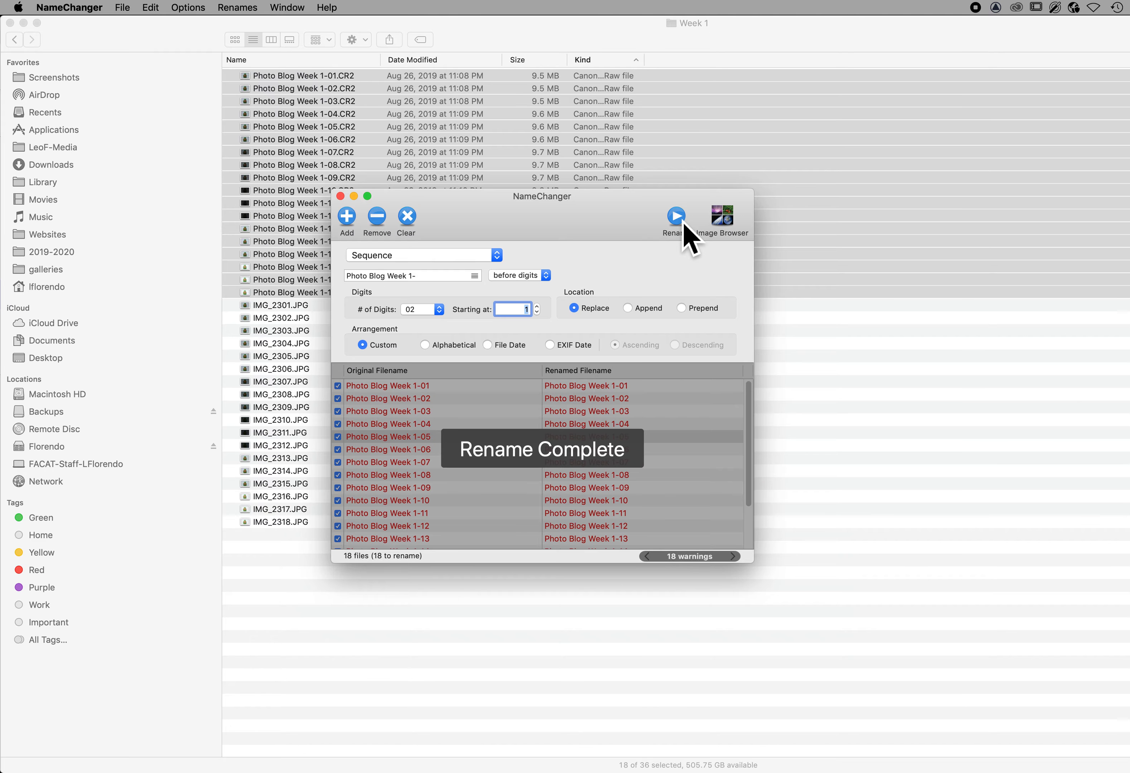
pyautogui.moveTo(423, 195); pyautogui.dragTo(469, 172)
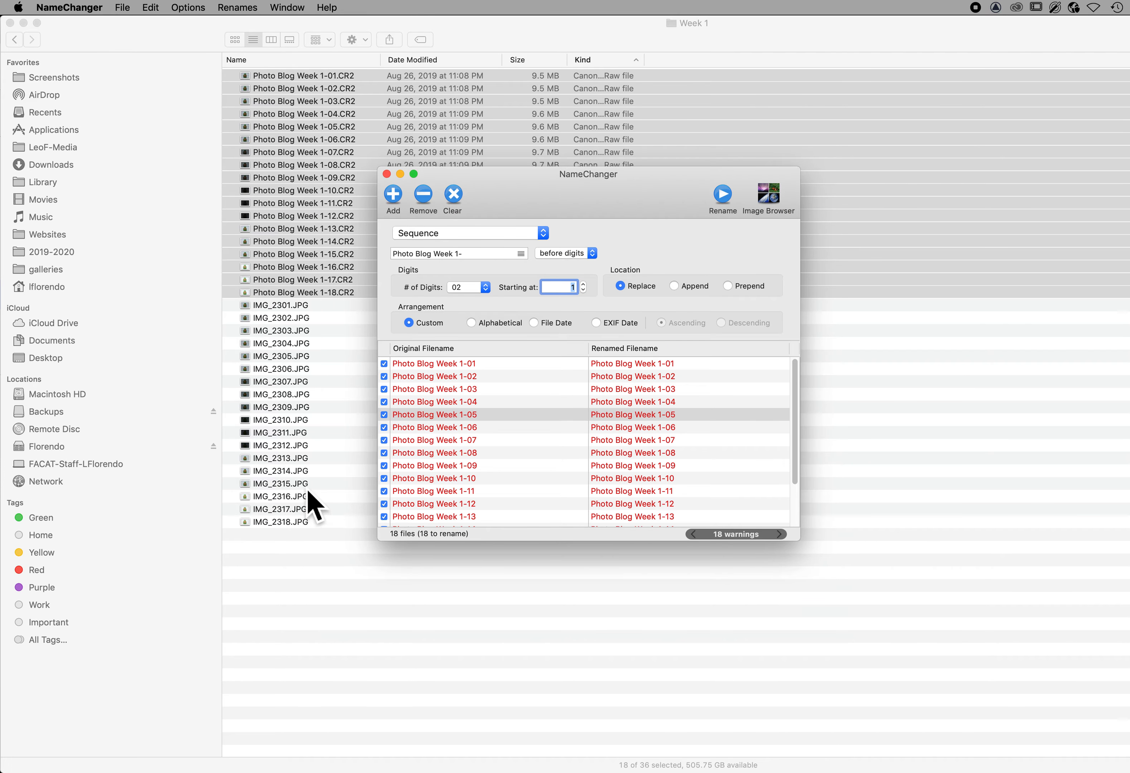
pyautogui.click(460, 207)
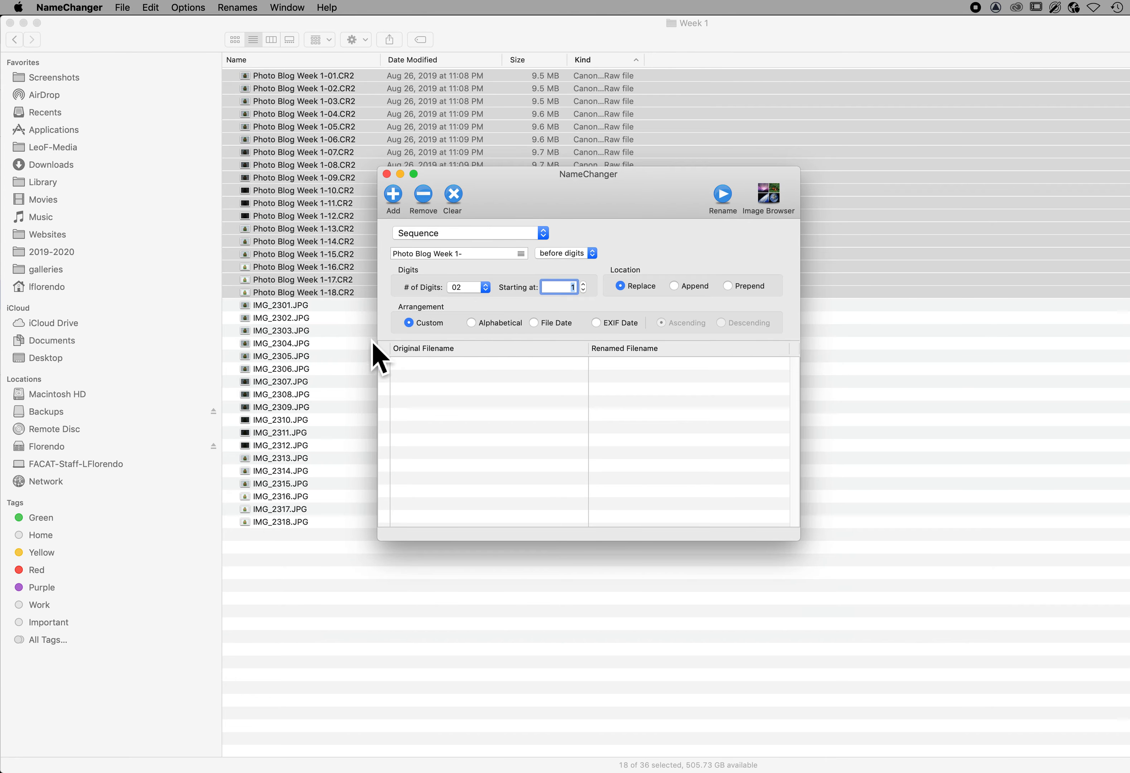
# Switch to Finder and select the files IMG_2301.JPG through IMG_2318.JPG in the Week 1 folder.
pyautogui.click(314, 312)
pyautogui.click(314, 311)
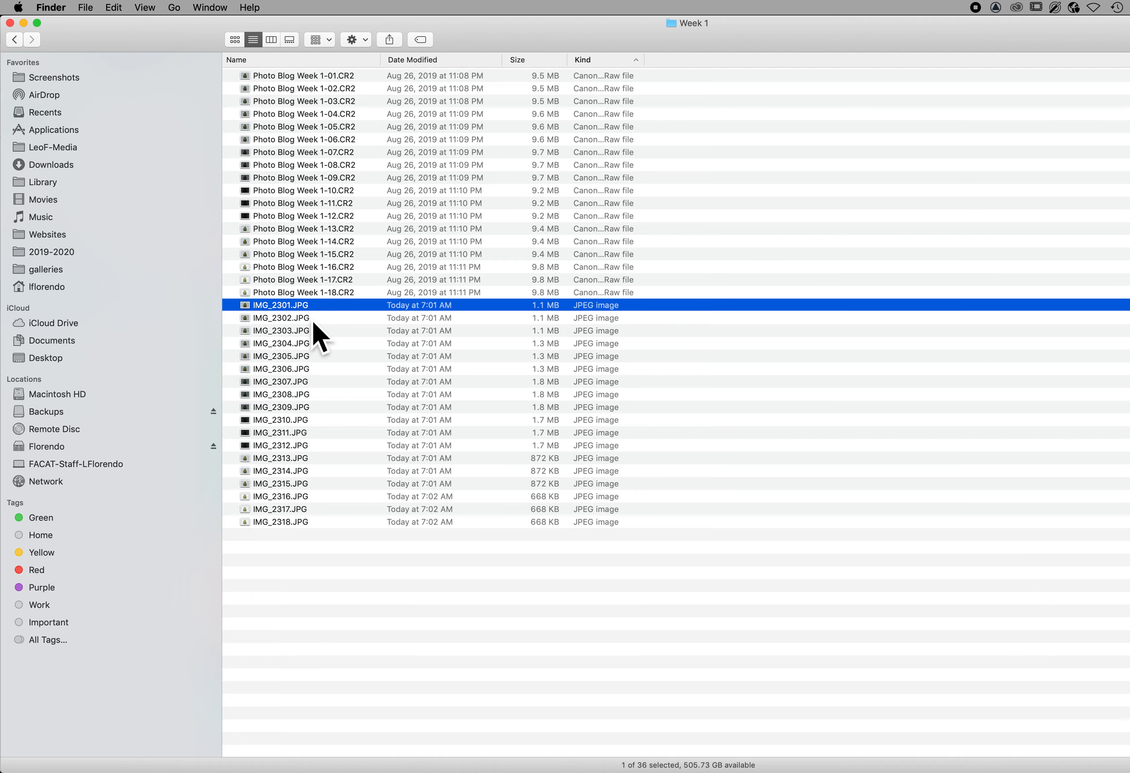
pyautogui.click(282, 525)
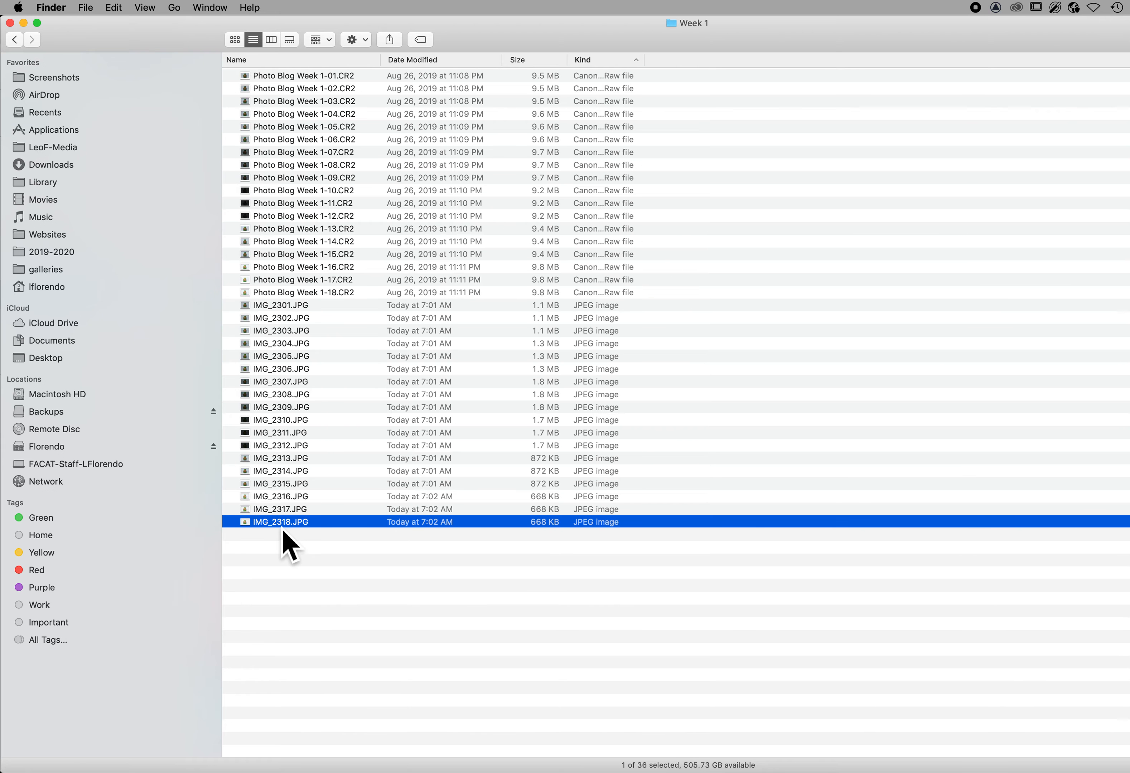
pyautogui.click(291, 308)
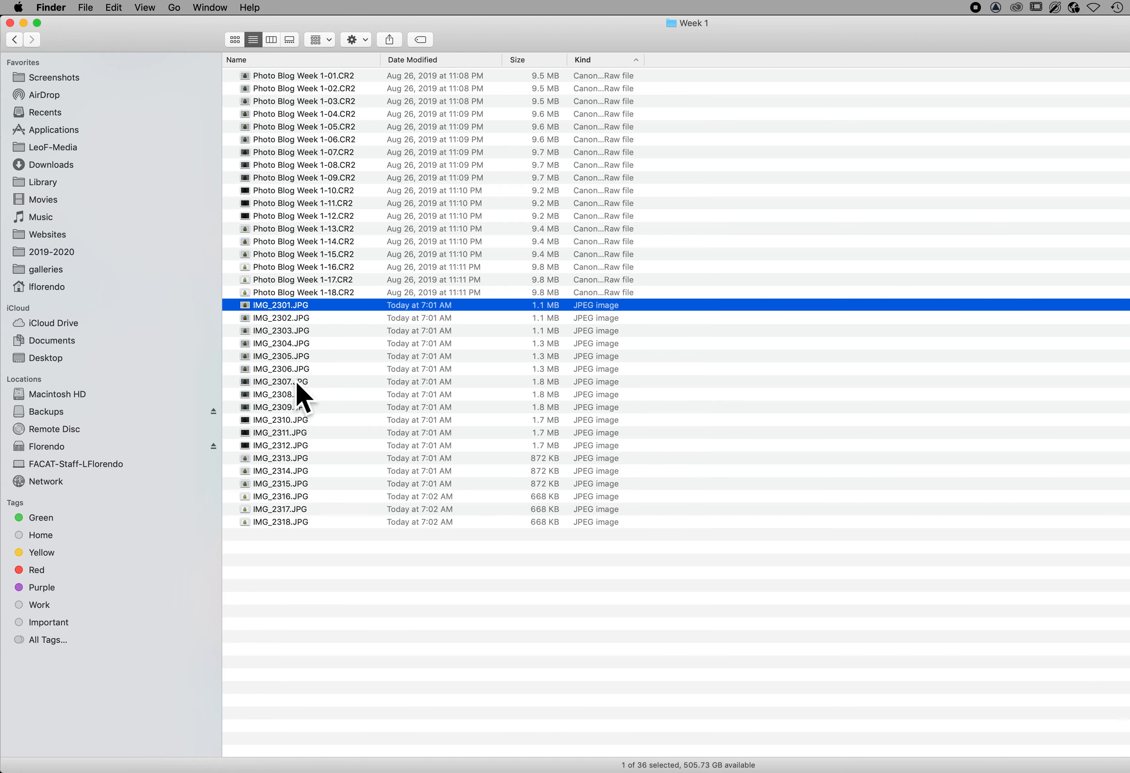
pyautogui.keyDown('shift'); pyautogui.click(292, 524); pyautogui.keyUp('shift')
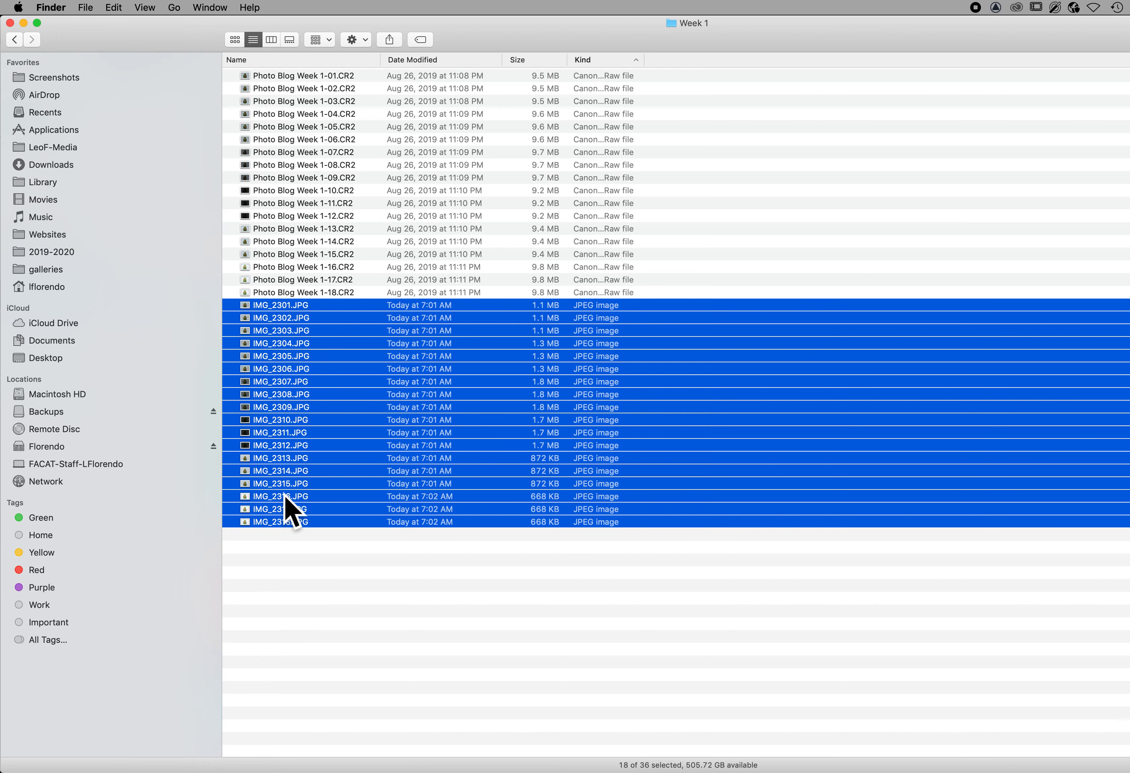
# Switch to NameChanger, load the selected JPG files into its list and rename them with the current sequence settings.
pyautogui.press('super+Tab')
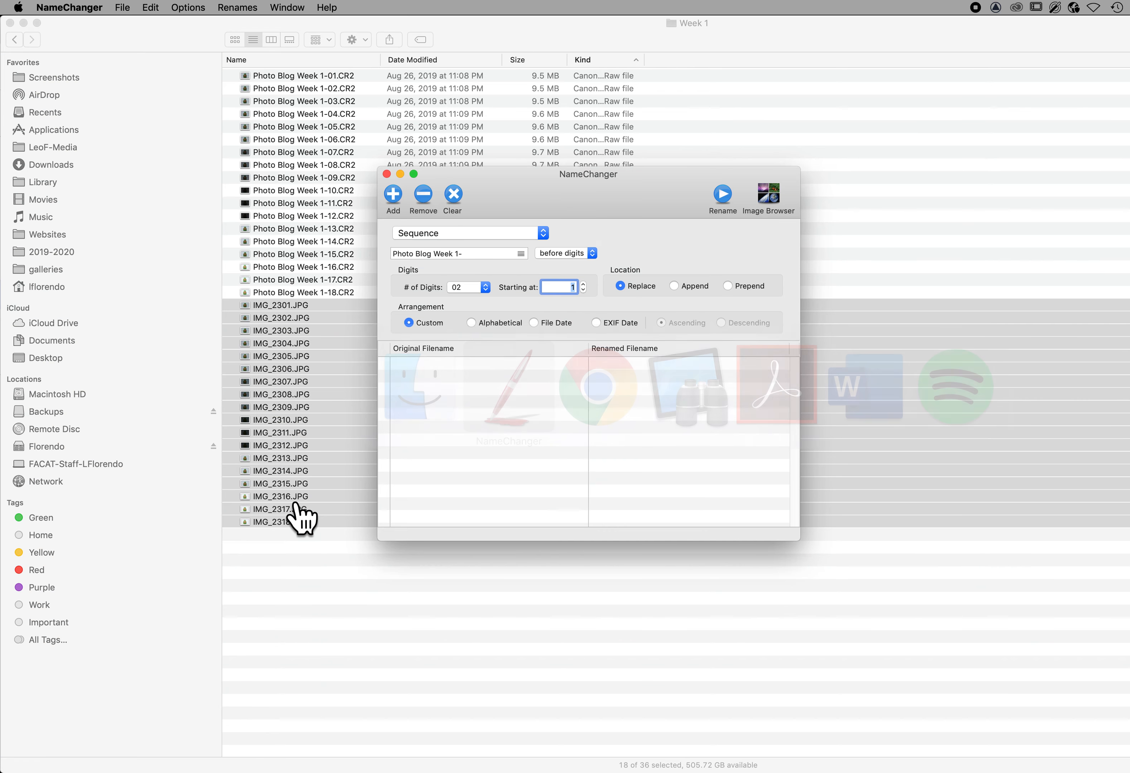
pyautogui.moveTo(278, 318); pyautogui.dragTo(455, 396)
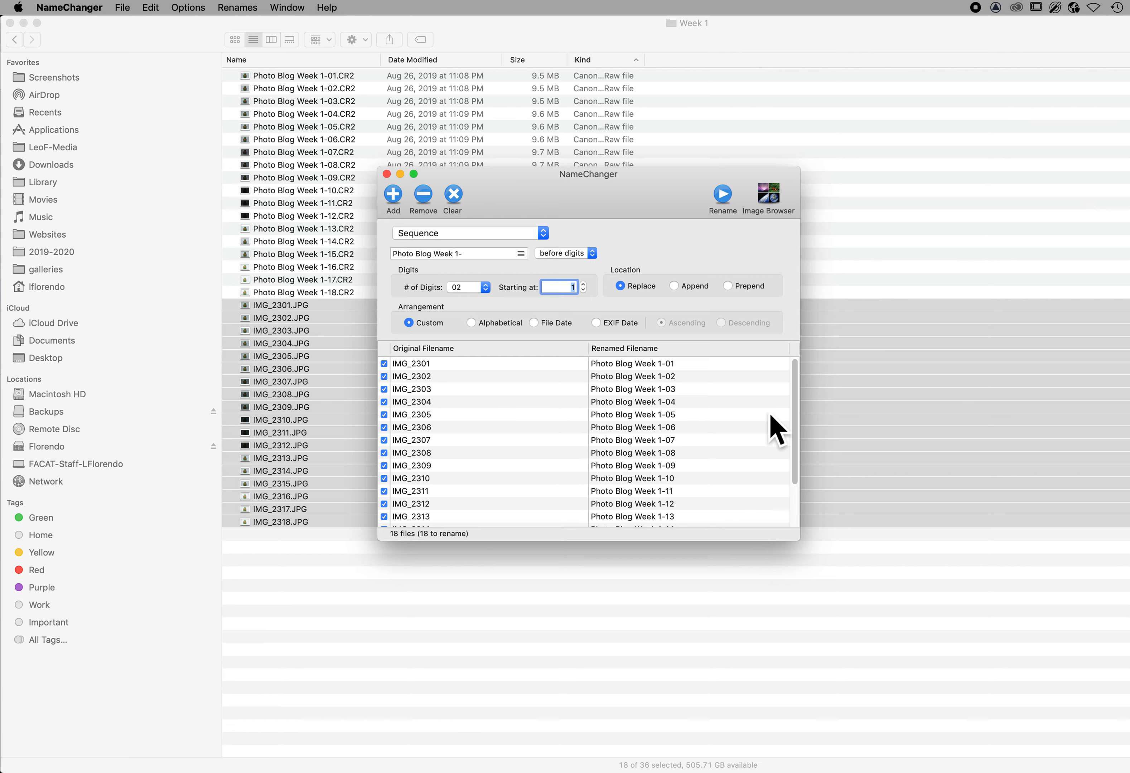
pyautogui.click(728, 199)
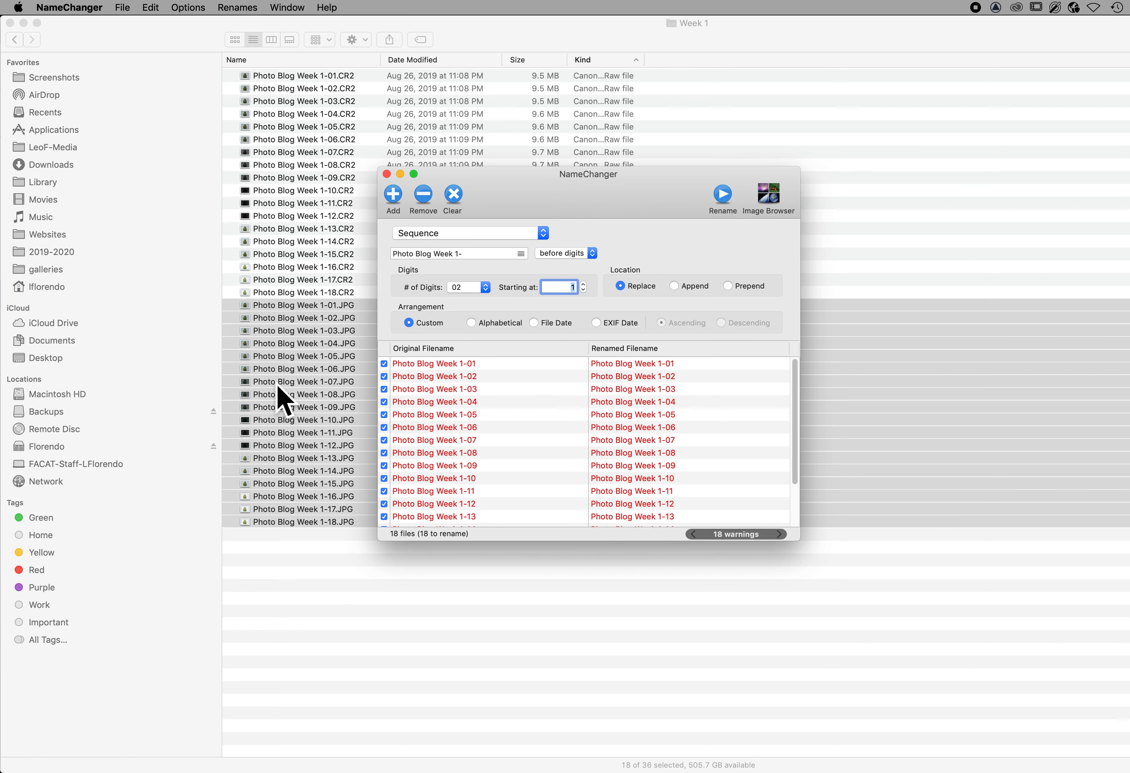
# Switch to Finder, sort the Week 1 folder by name to pair raw and JPEG files, and clear the selection.
pyautogui.click(283, 399)
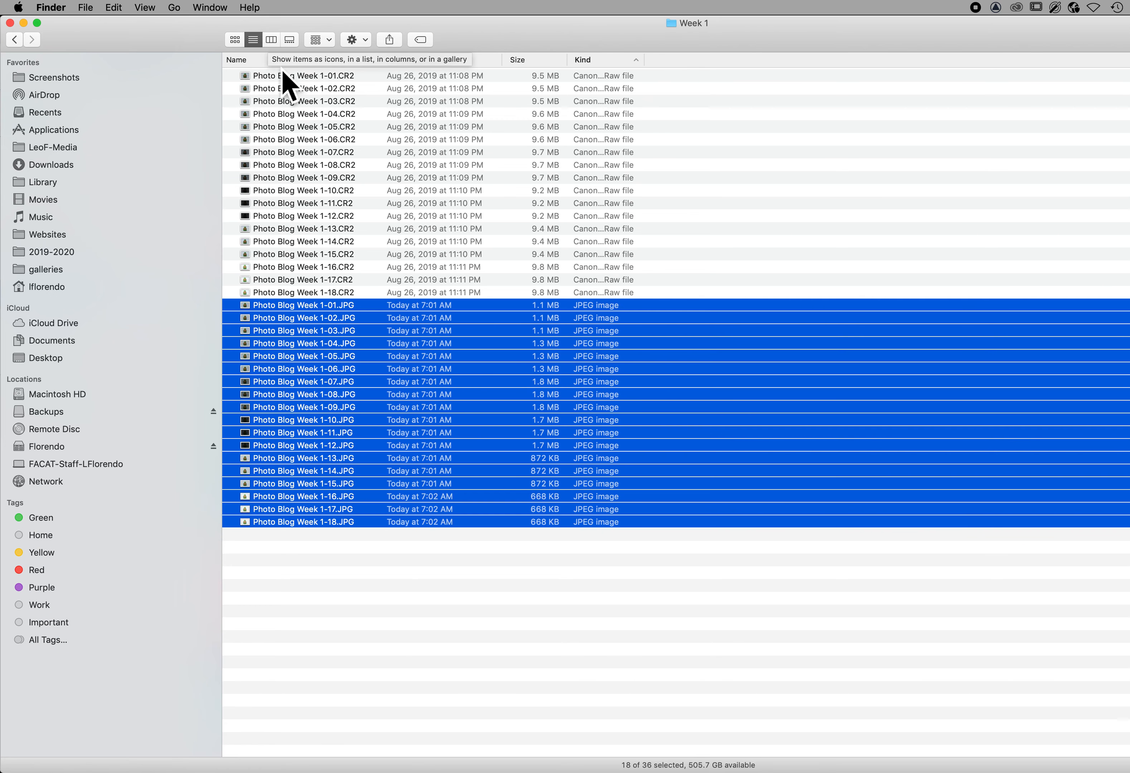
pyautogui.click(261, 60)
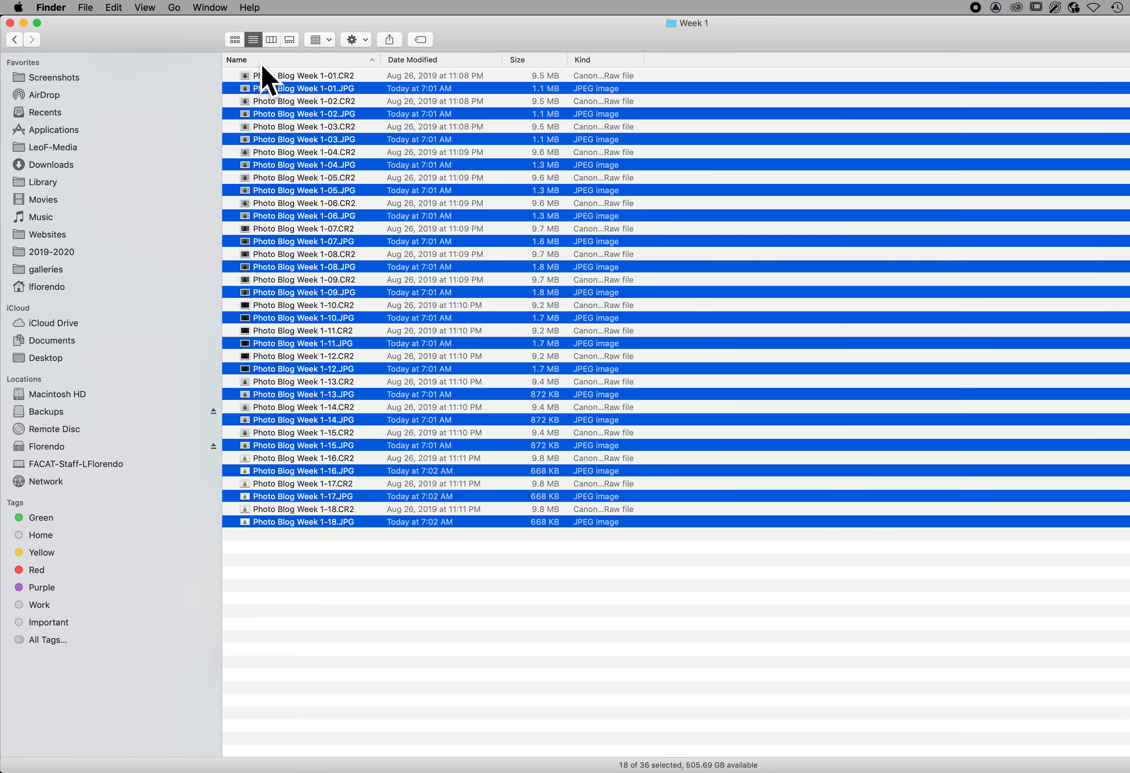
pyautogui.click(378, 243)
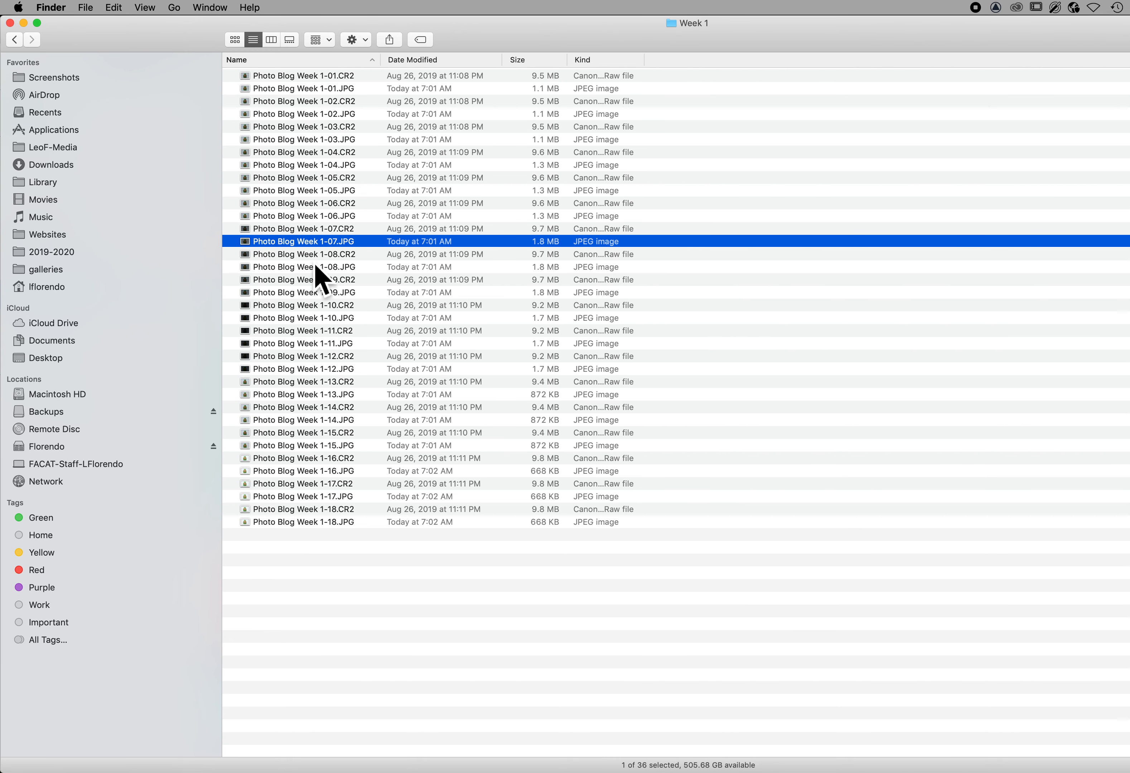
pyautogui.click(315, 610)
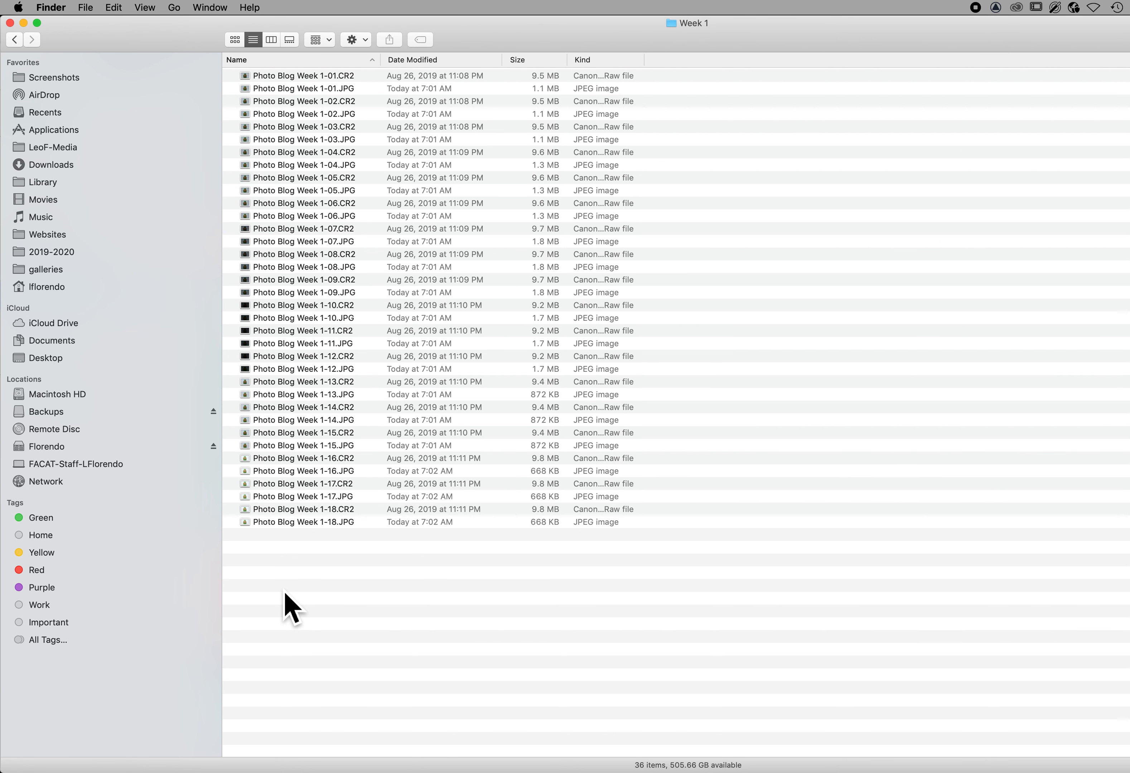
# Switch to NameChanger and set the renaming method to Replace First Occurrence With.
pyautogui.press('super+Tab')
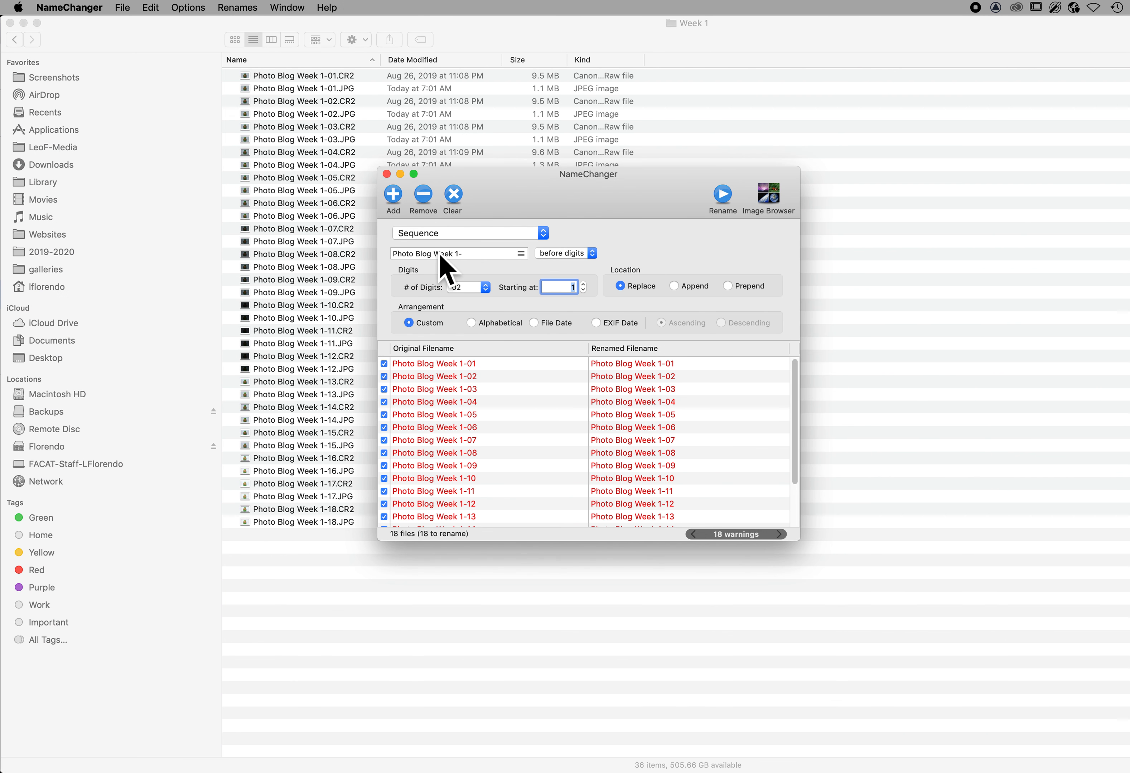
pyautogui.click(440, 236)
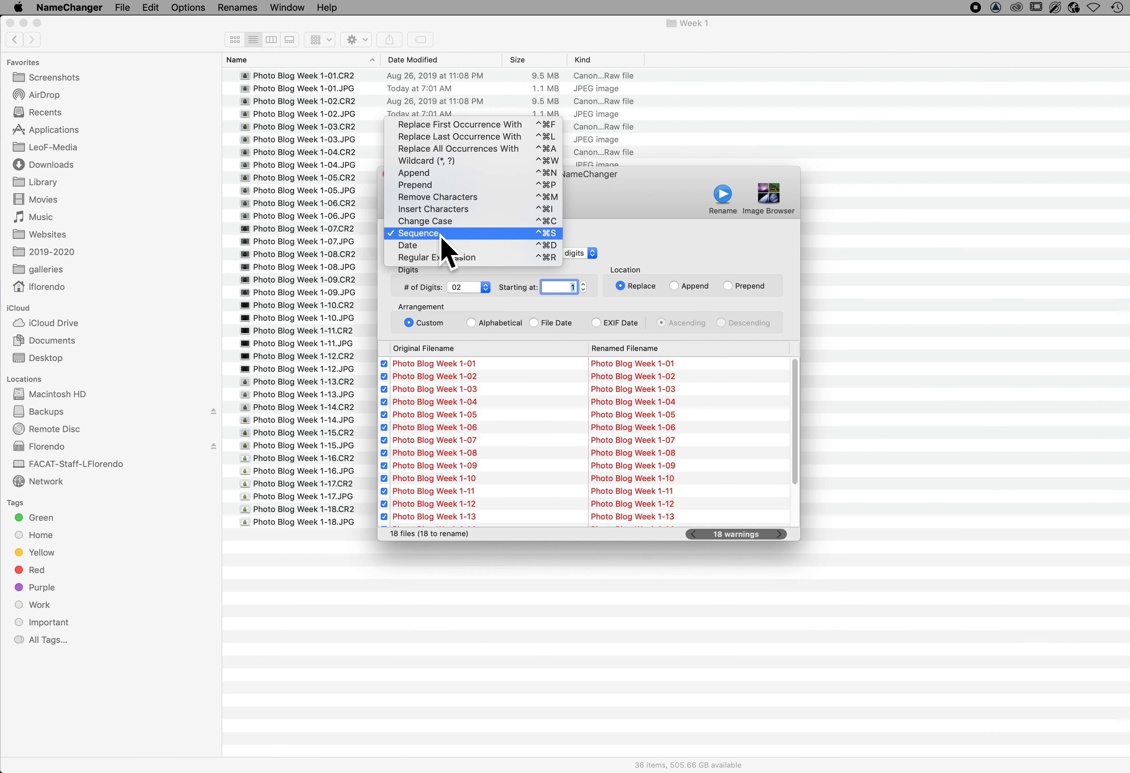
pyautogui.click(465, 125)
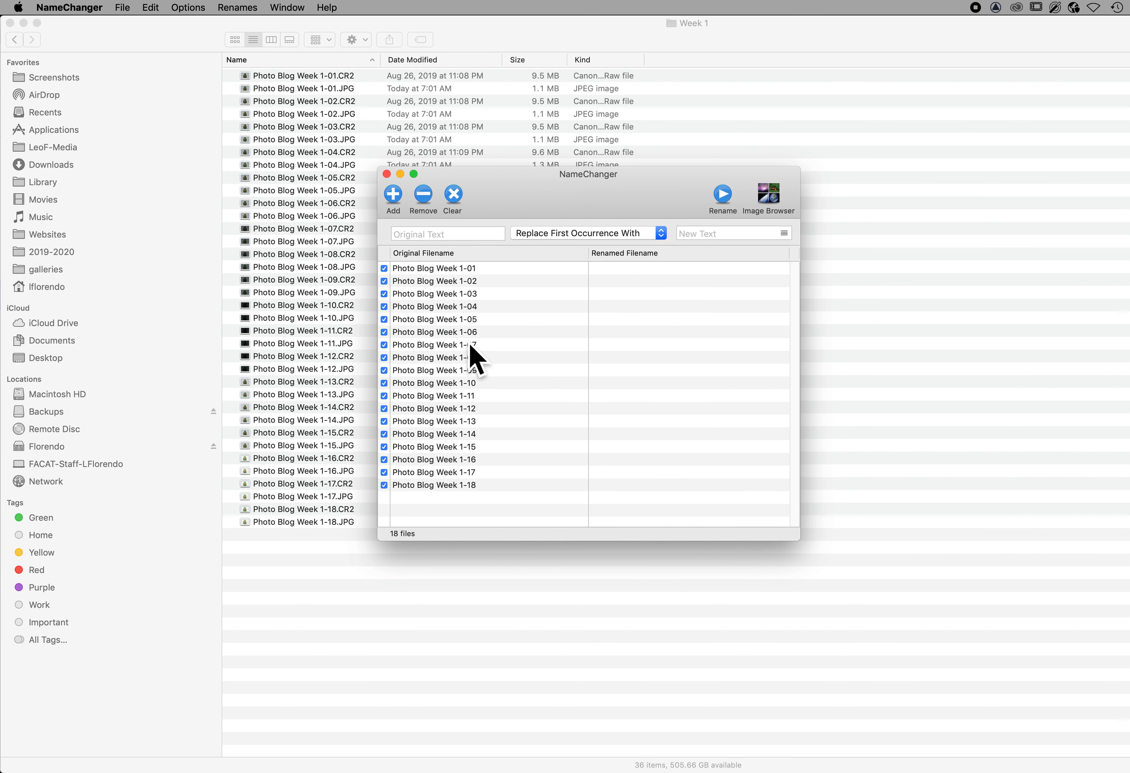